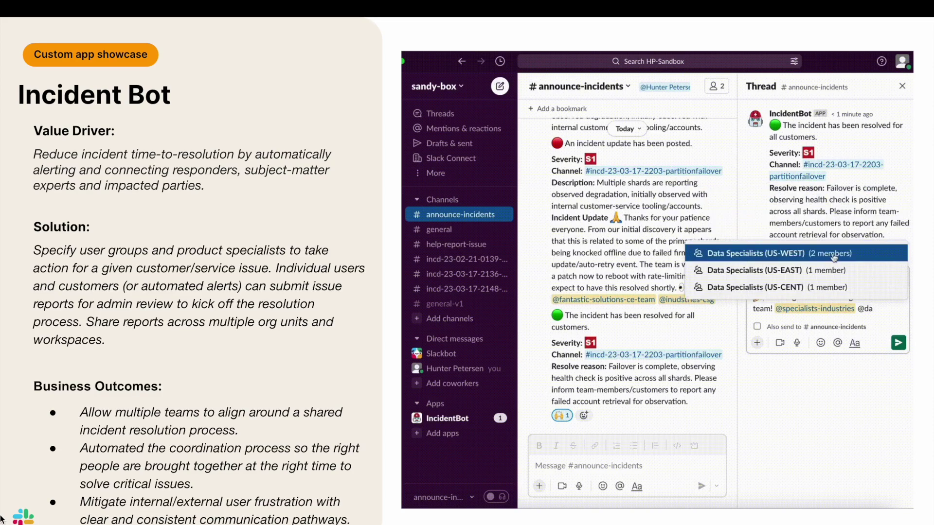
Step: Add the network-specialists-namer group mention to the thread reply, send the reply and close the thread
{"action": "type", "text": "@net"}
{"action": "left_click", "coordinate": [837, 295]}
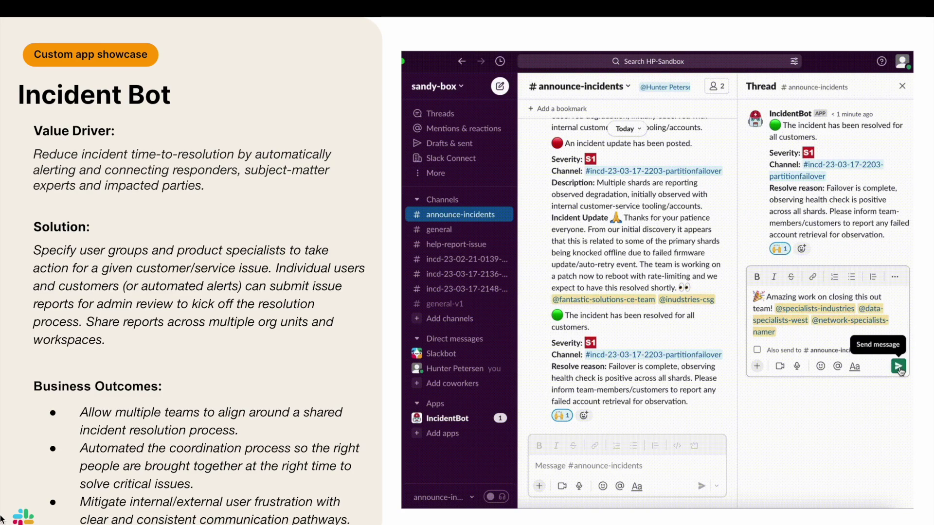
{"action": "left_click", "coordinate": [898, 367]}
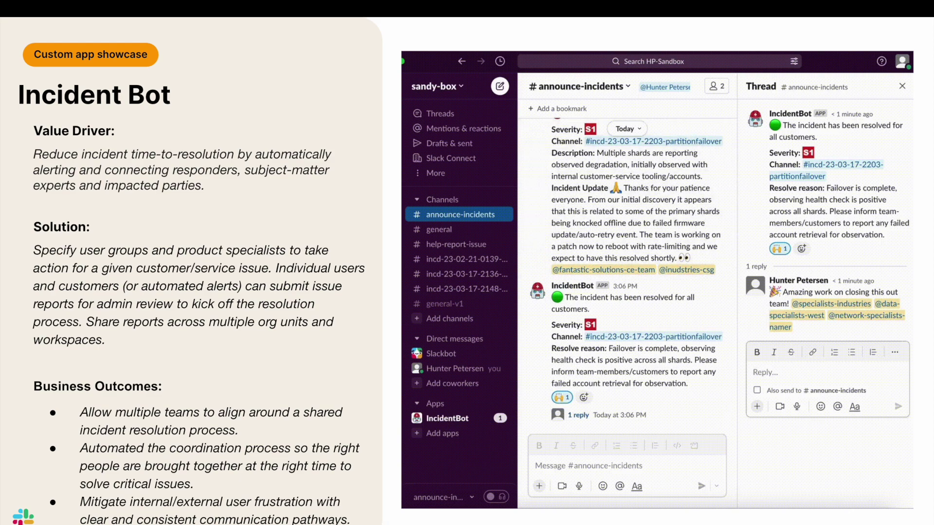
{"action": "left_click", "coordinate": [902, 86]}
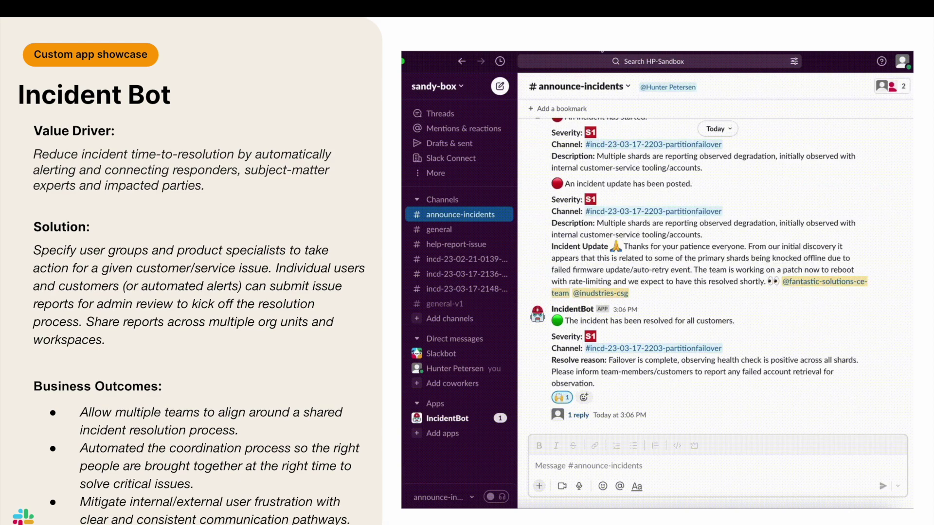
Step: View the list of managed services in IncidentBot and close it
{"action": "left_click", "coordinate": [446, 419]}
{"action": "left_click", "coordinate": [679, 141]}
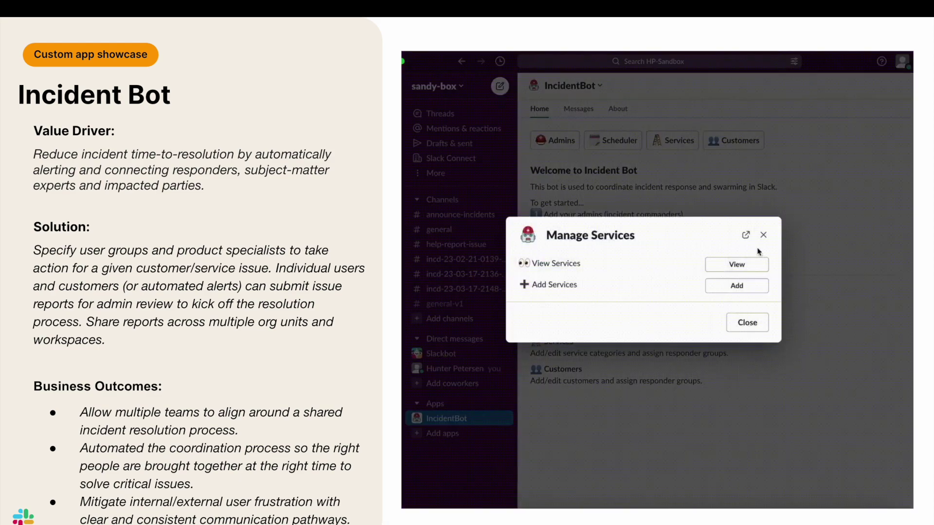
{"action": "left_click", "coordinate": [751, 265]}
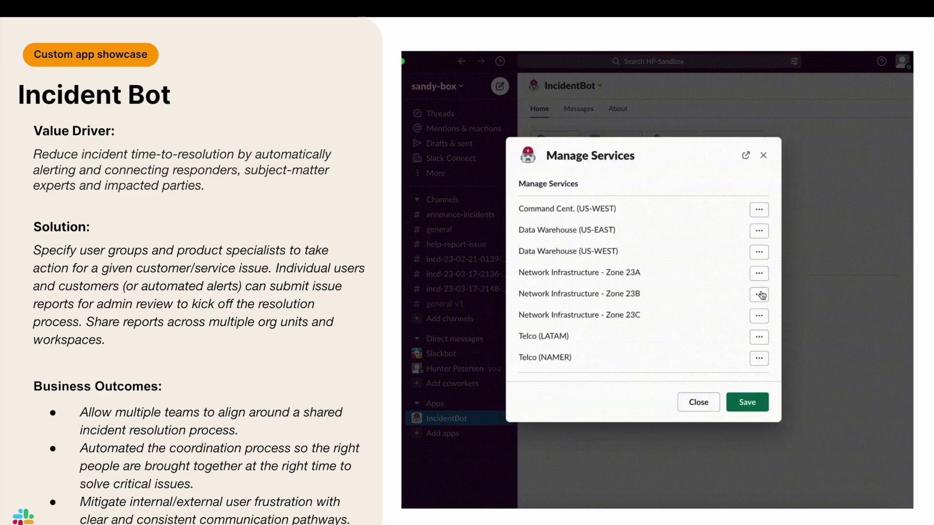
{"action": "left_click", "coordinate": [762, 155]}
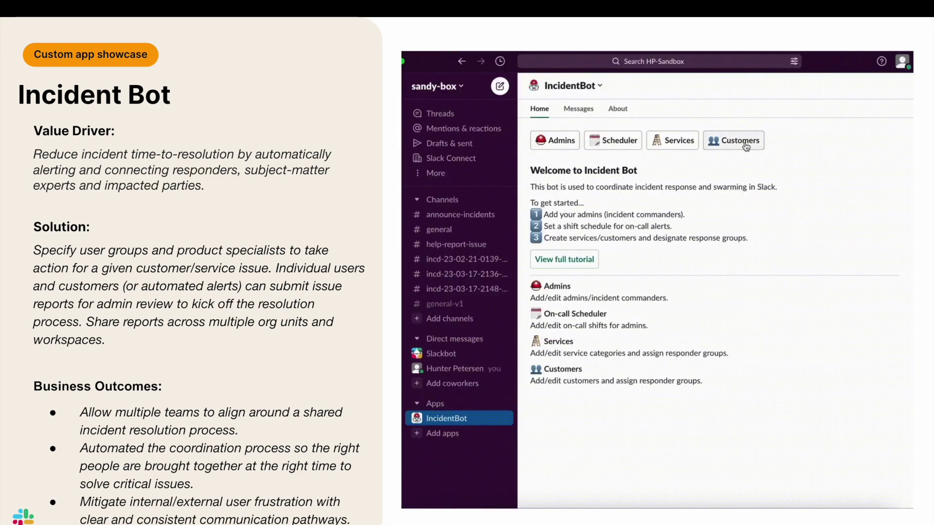
Step: Start a new IncidentBot customer named Chem Paint Co. and assign an individual responder to it
{"action": "left_click", "coordinate": [746, 146]}
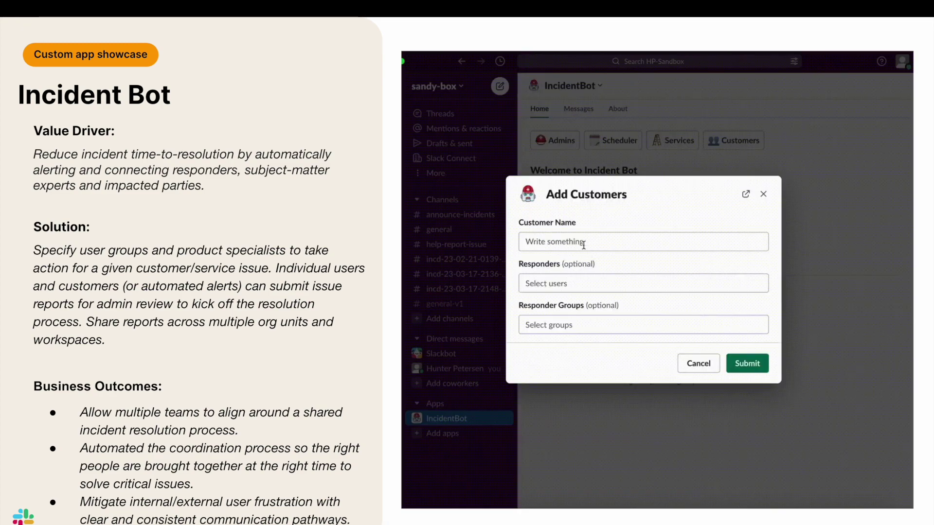
{"action": "left_click", "coordinate": [584, 244]}
{"action": "type", "text": "Chem Paint"}
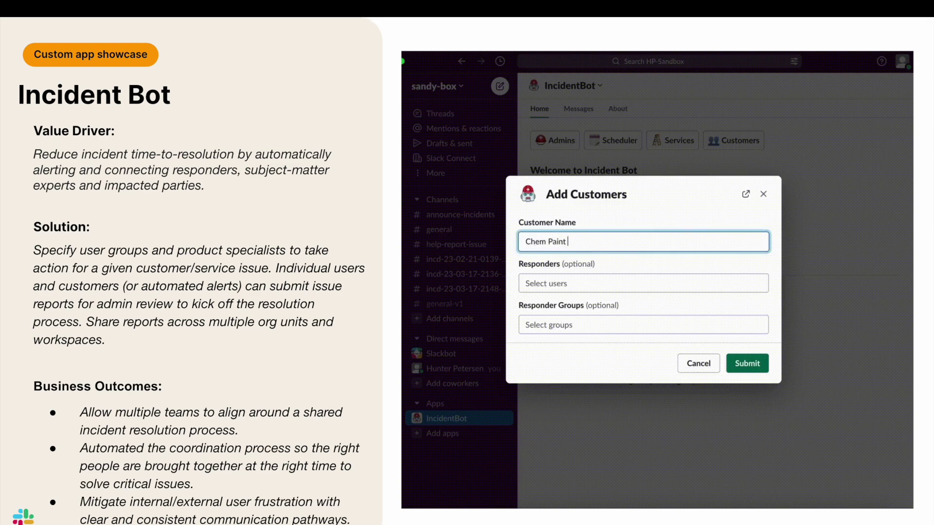
{"action": "type", "text": " Co."}
{"action": "left_click", "coordinate": [579, 283]}
{"action": "left_click", "coordinate": [559, 319]}
{"action": "left_click", "coordinate": [713, 262]}
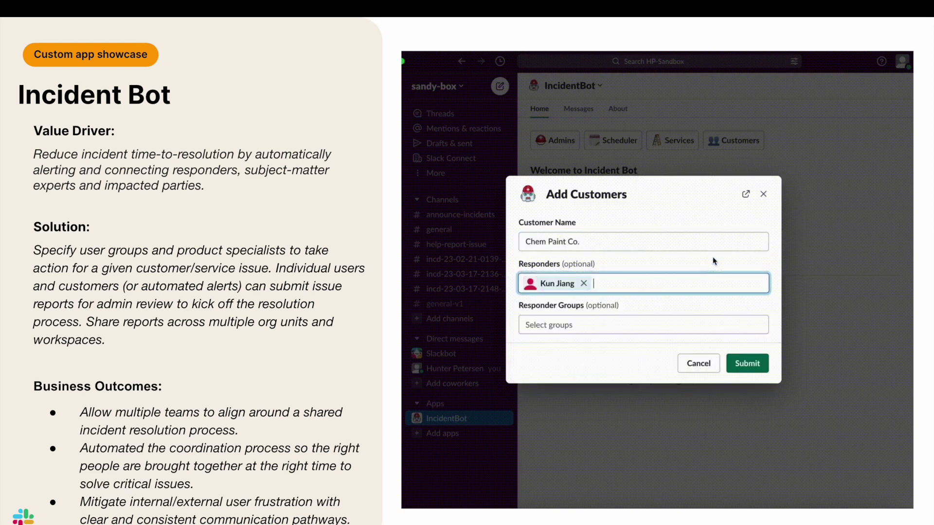
Step: Assign the Industries - Customer Success and Specialists (Industries) responder groups to the customer and submit it
{"action": "left_click", "coordinate": [597, 327]}
{"action": "type", "text": "Indu"}
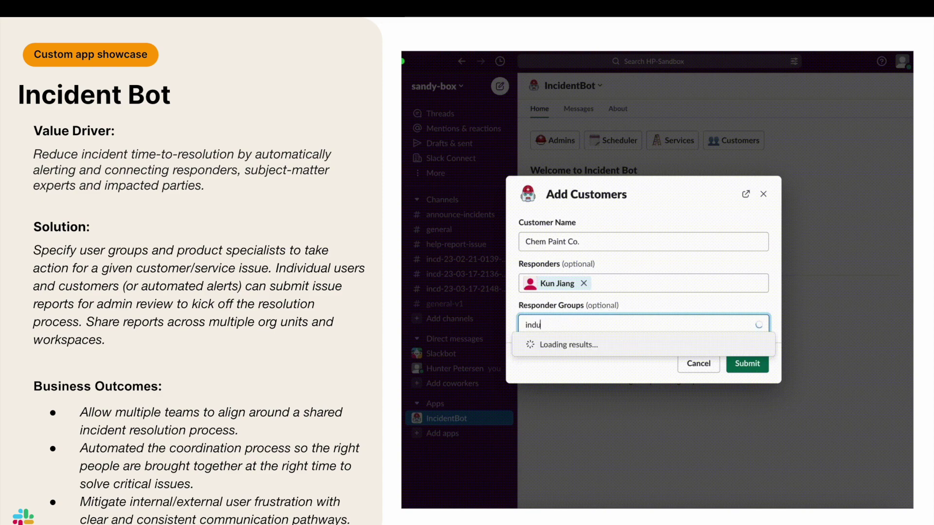
{"action": "left_click", "coordinate": [607, 346]}
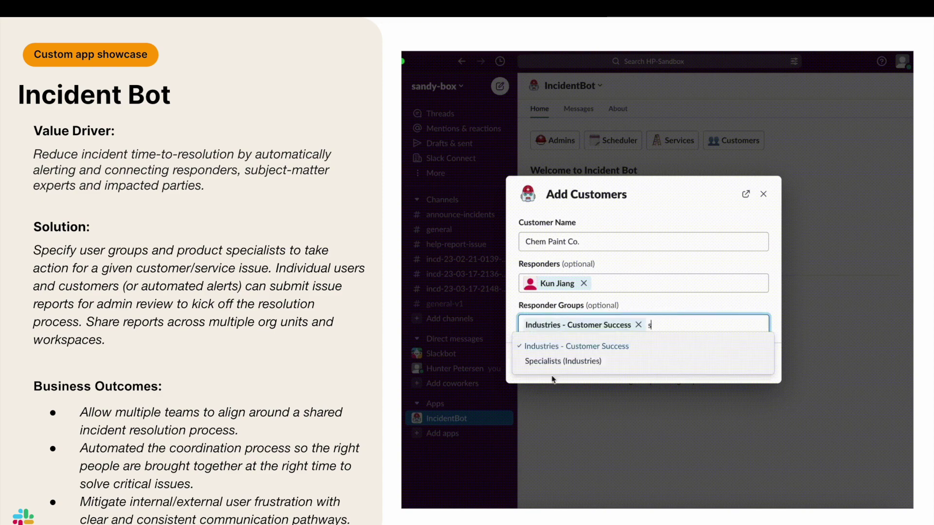
{"action": "left_click", "coordinate": [564, 361]}
{"action": "left_click", "coordinate": [746, 363]}
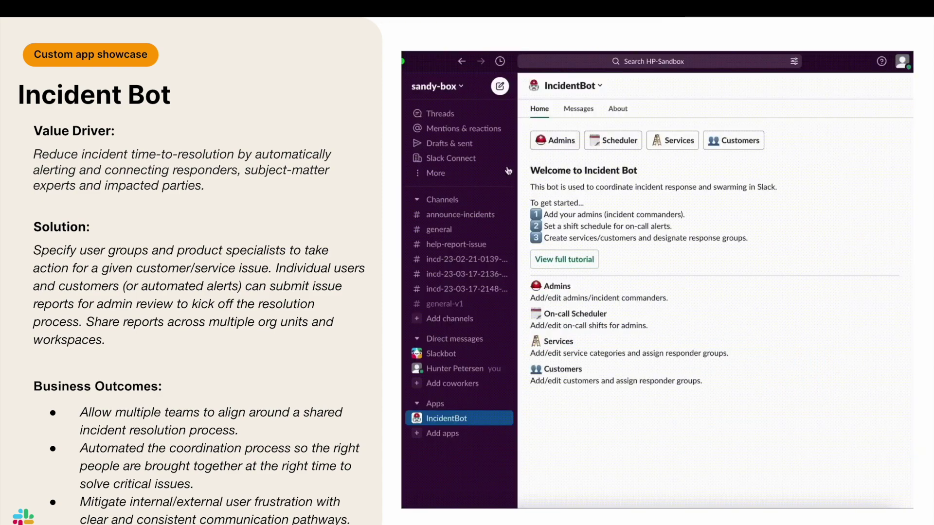
Step: In #help-report-issue, start a new issue report describing customer-serv tools failing at a high rate on startup and account sign-in timing out
{"action": "left_click", "coordinate": [460, 247]}
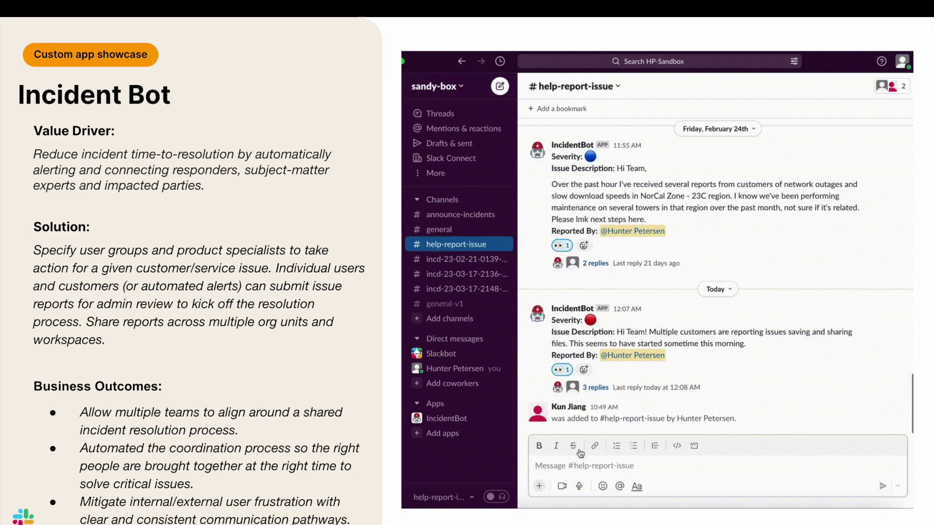
{"action": "left_click", "coordinate": [539, 486]}
{"action": "type", "text": "re"}
{"action": "left_click", "coordinate": [597, 368]}
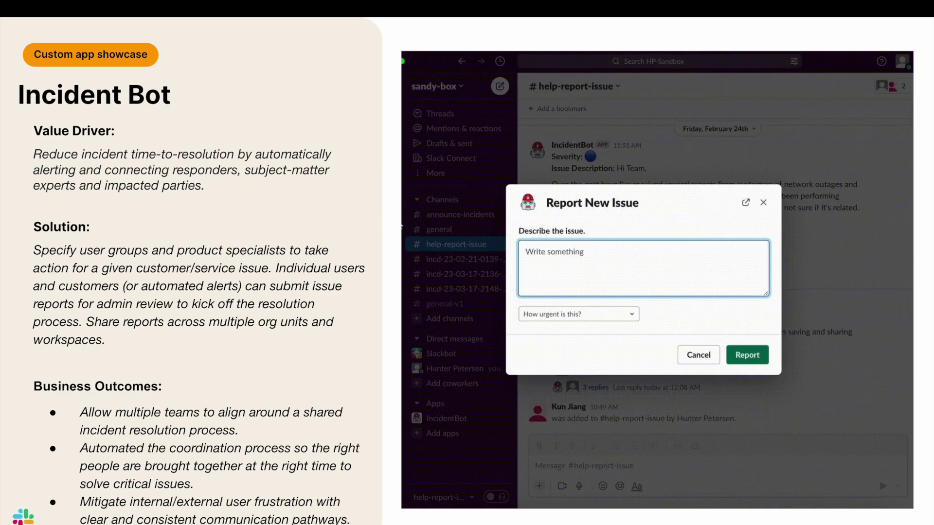
{"action": "left_click", "coordinate": [606, 258]}
{"action": "type", "text": "Q&A stating that automated-UI for customer-serv tools failing at a high rate on startup. Specifically, account sign-in times out on the first attempt since this AM as reported by multiple people on the services team."}
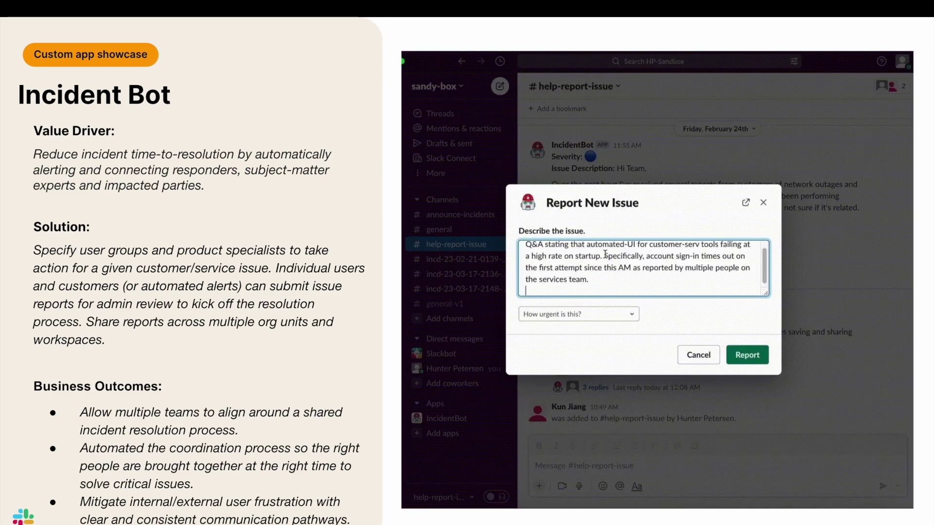
Step: Set the issue's urgency to "Alert!!! Critical issue." and submit the report
{"action": "left_click", "coordinate": [629, 314]}
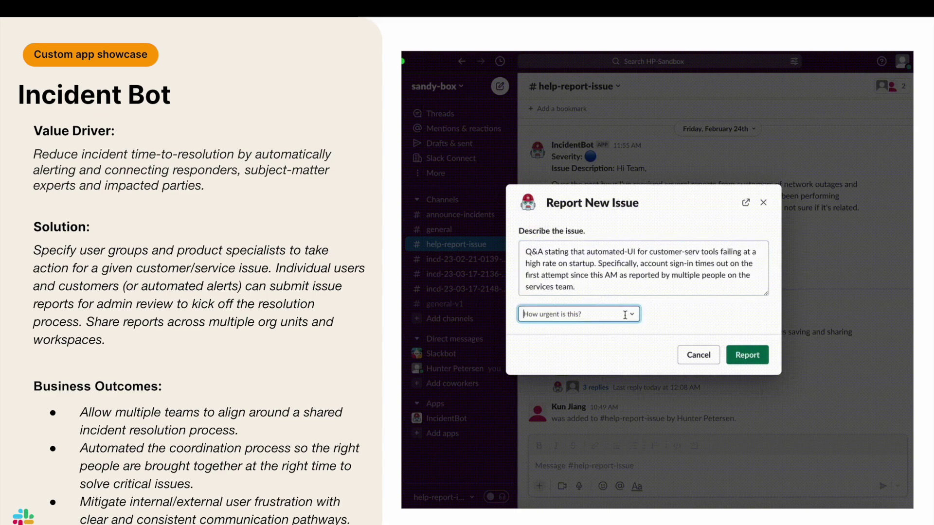
{"action": "left_click", "coordinate": [627, 329]}
{"action": "left_click", "coordinate": [745, 355]}
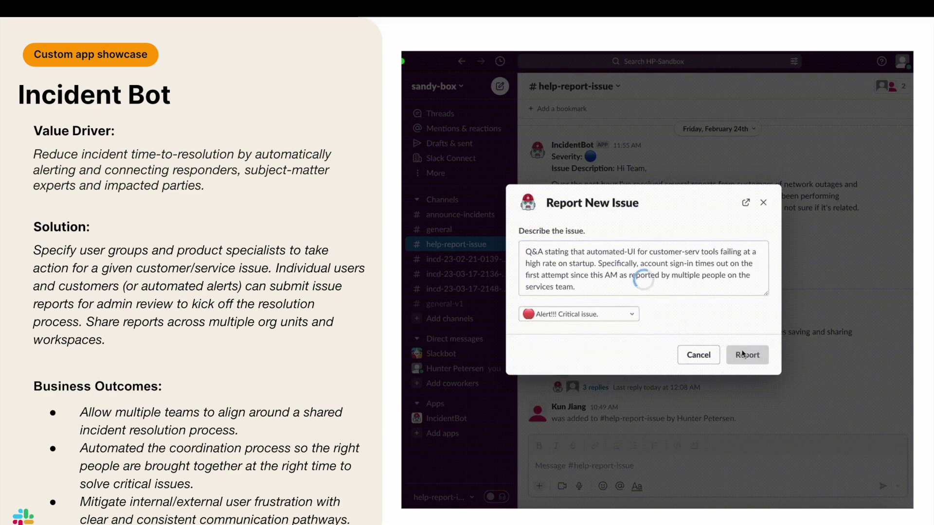
Step: Open the thread of the newly reported issue and add an eyes reaction to the report
{"action": "left_click", "coordinate": [635, 416]}
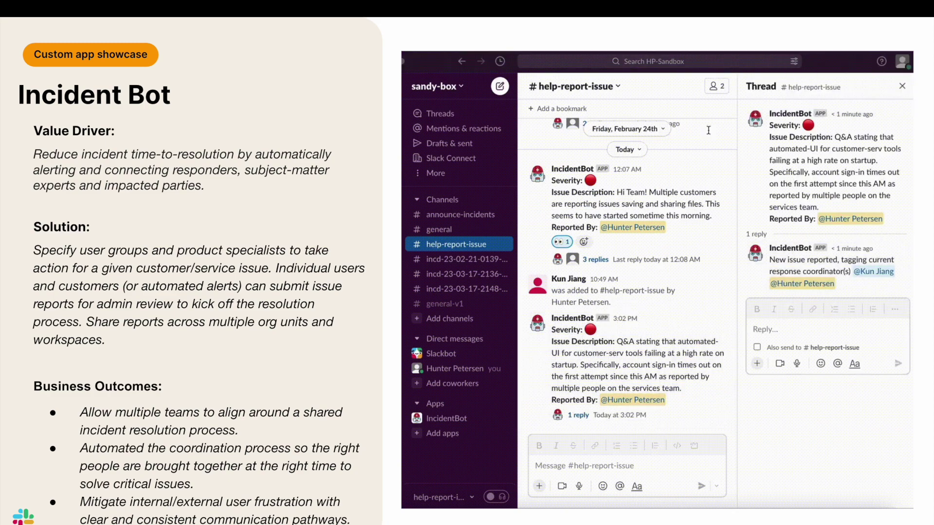
{"action": "left_click", "coordinate": [865, 108]}
{"action": "left_click", "coordinate": [821, 267]}
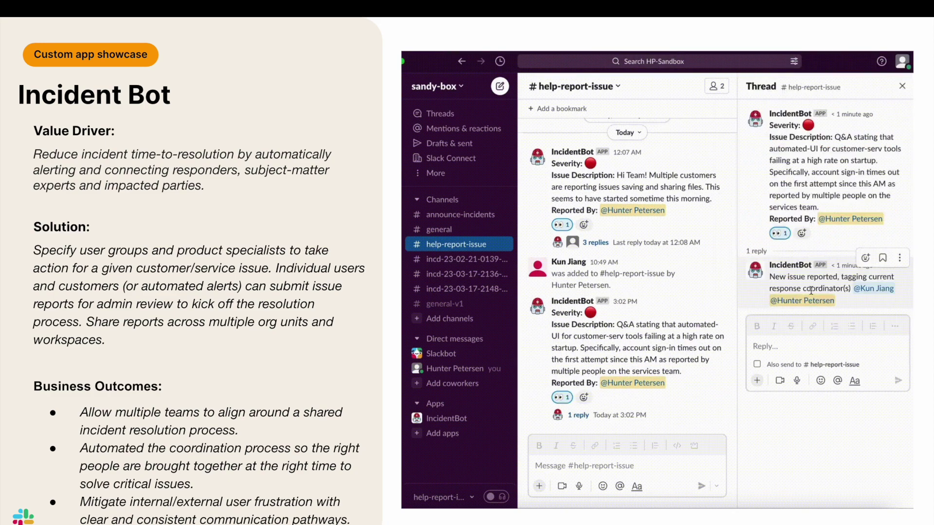
Step: Reply in the thread with "Thanks for the report, looking into it now" followed by the eyes emoji
{"action": "left_click", "coordinate": [807, 345]}
{"action": "type", "text": "Thanks for the report, looking into it now."}
{"action": "type", "text": "eyes"}
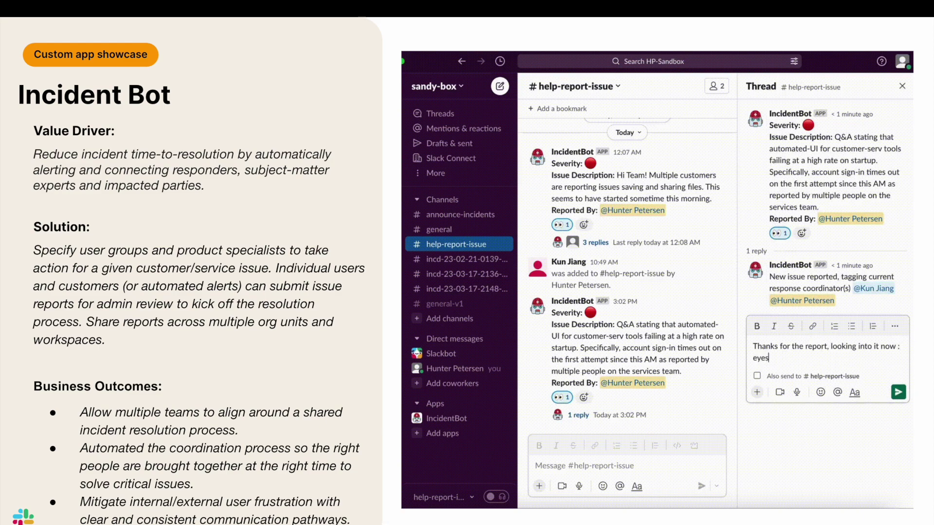
{"action": "type", "text": ":"}
{"action": "key", "text": "Return"}
Step: Post a cc mention of the other coordinator, plus "Verified this alert in the logs, kicking off an incident as a" with the S1 emoji
{"action": "type", "text": "cc @Kun"}
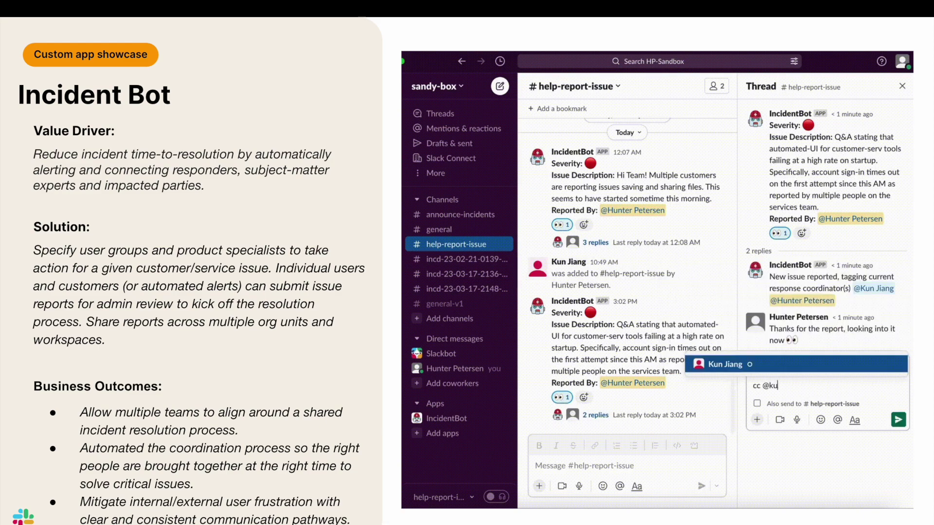
{"action": "key", "text": "Return"}
{"action": "key", "text": "Return"}
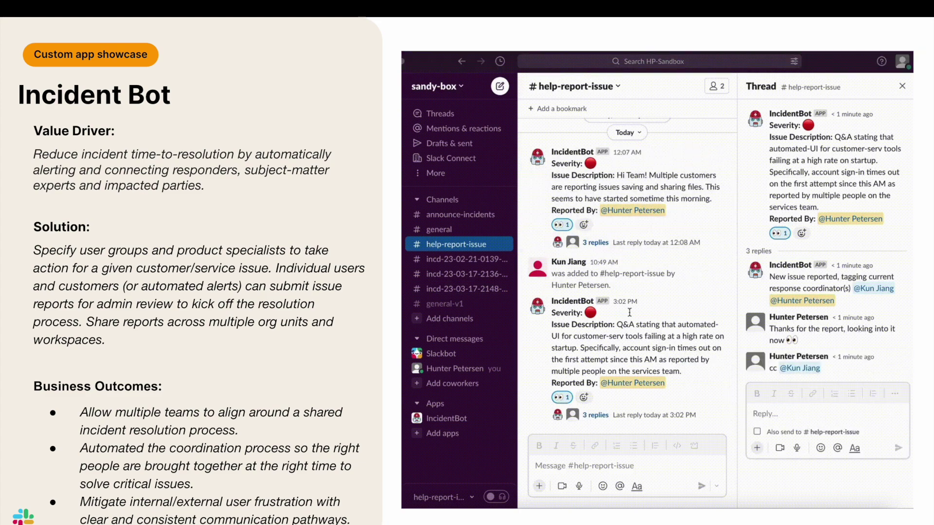
{"action": "type", "text": "🚨 Verified this alert in the logs, kicking off an incident as a :s1:"}
{"action": "key", "text": "Return"}
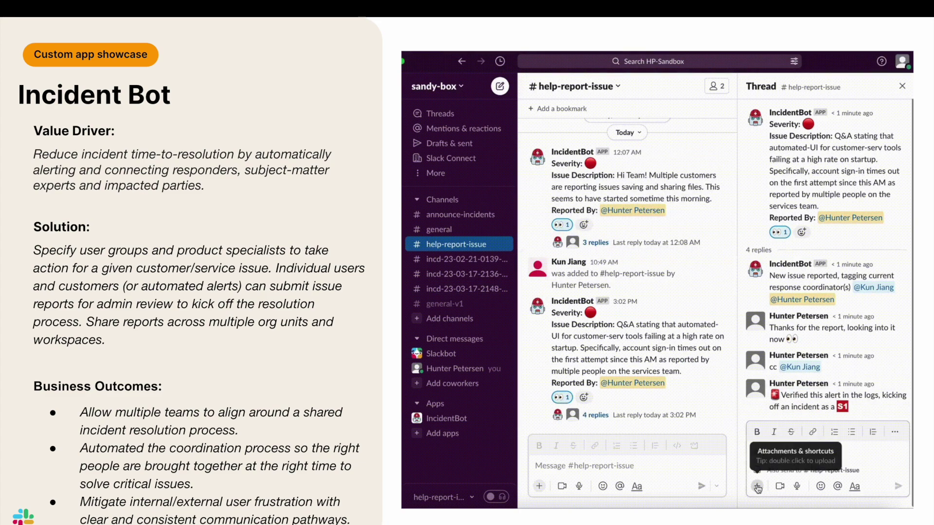
Step: Start a new incident report from the thread, labelled Partition Failover, with a brief description of multiple shards reporting observed degradation
{"action": "left_click", "coordinate": [757, 486]}
{"action": "type", "text": "inc"}
{"action": "key", "text": "Return"}
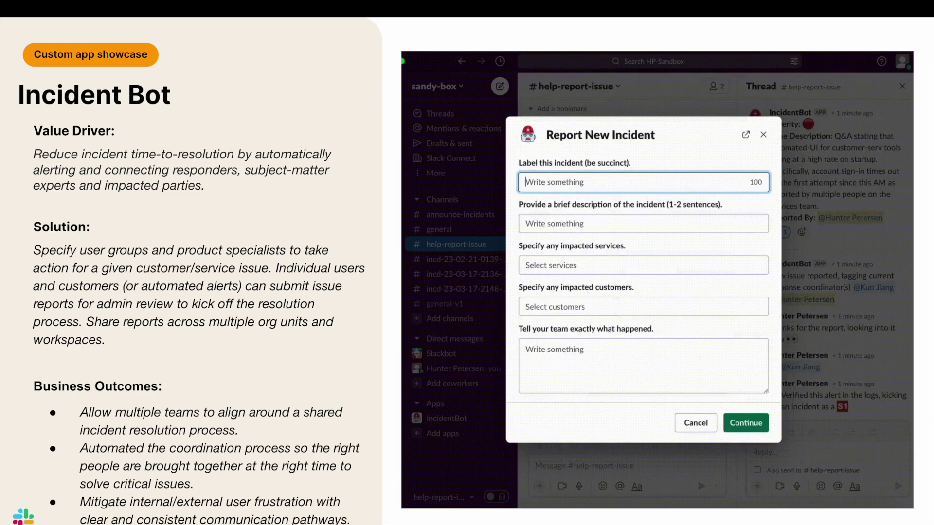
{"action": "type", "text": "Partition Failover"}
{"action": "left_click", "coordinate": [530, 225]}
{"action": "key", "text": "super+v"}
Step: Add Network Infrastructure - Zone 23A, Data Warehouse (US-WEST) and Command Cent. (US-WEST) as impacted services
{"action": "left_click", "coordinate": [589, 265]}
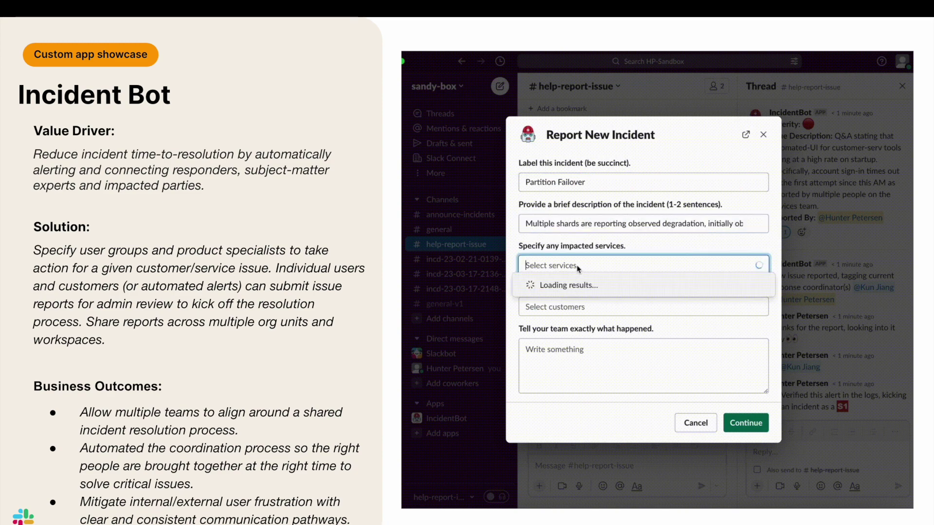
{"action": "left_click", "coordinate": [594, 292]}
{"action": "left_click", "coordinate": [603, 377]}
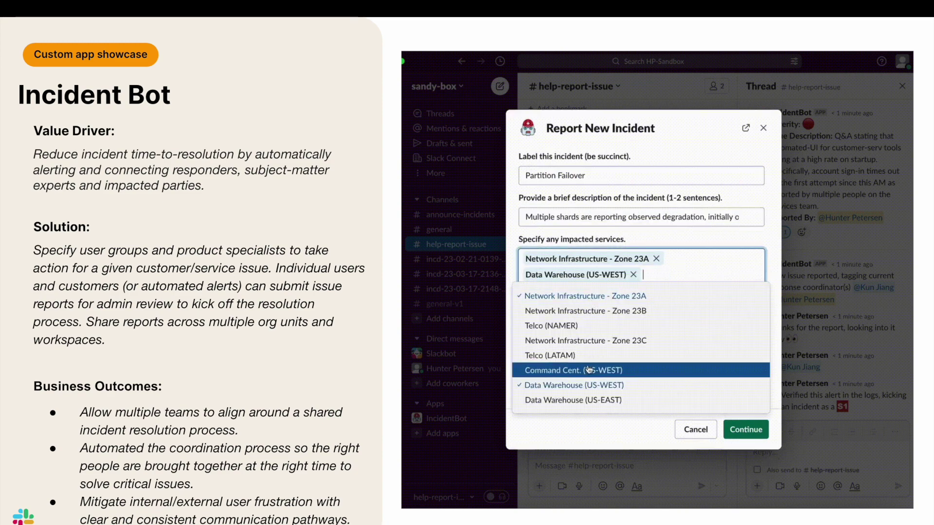
{"action": "left_click", "coordinate": [589, 369]}
{"action": "left_click", "coordinate": [579, 444]}
Step: Add Chem Paint Co. and Fantastic Solutions Inc. as impacted customers
{"action": "left_click", "coordinate": [577, 331]}
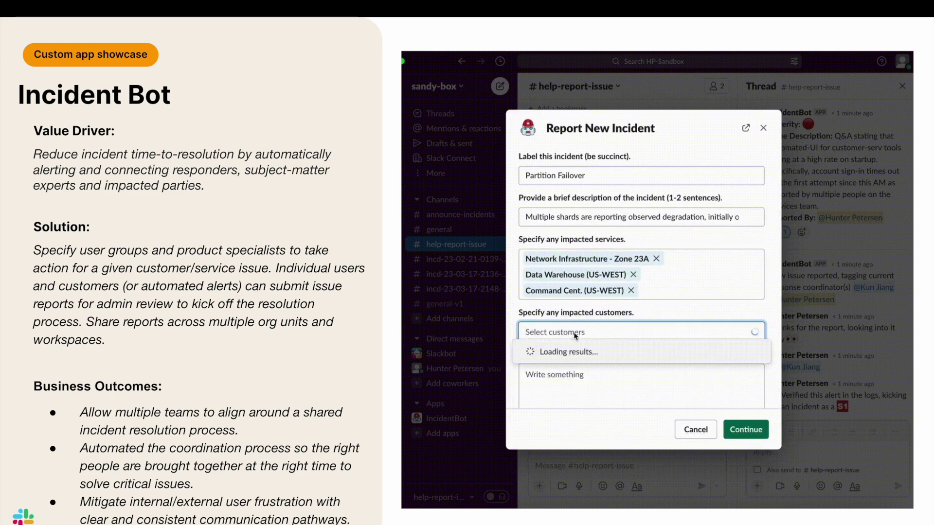
{"action": "left_click", "coordinate": [552, 427]}
{"action": "left_click", "coordinate": [564, 353]}
{"action": "key", "text": "Escape"}
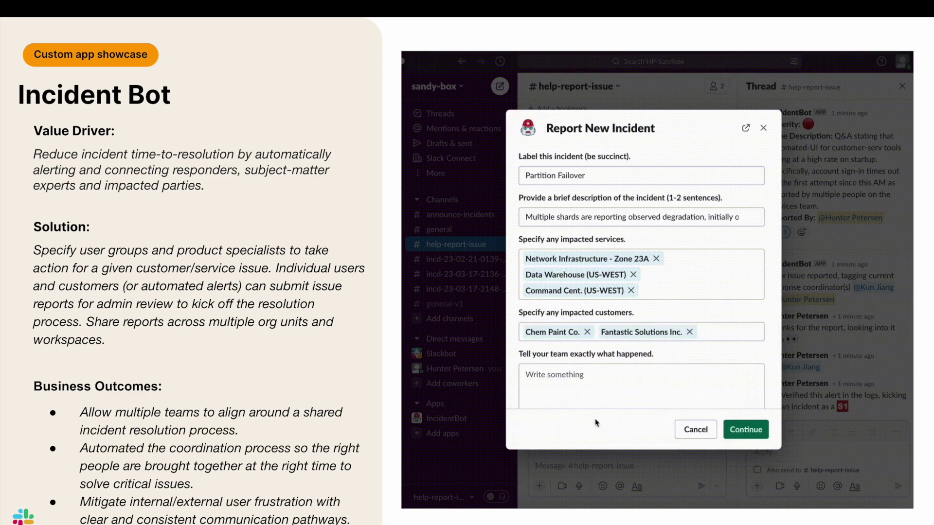
Step: Paste the detailed account of the Data-Warehouse (US-WEST) shard failures as what happened, and continue to the next page of the report
{"action": "left_click", "coordinate": [567, 390]}
{"action": "key", "text": "ctrl+v"}
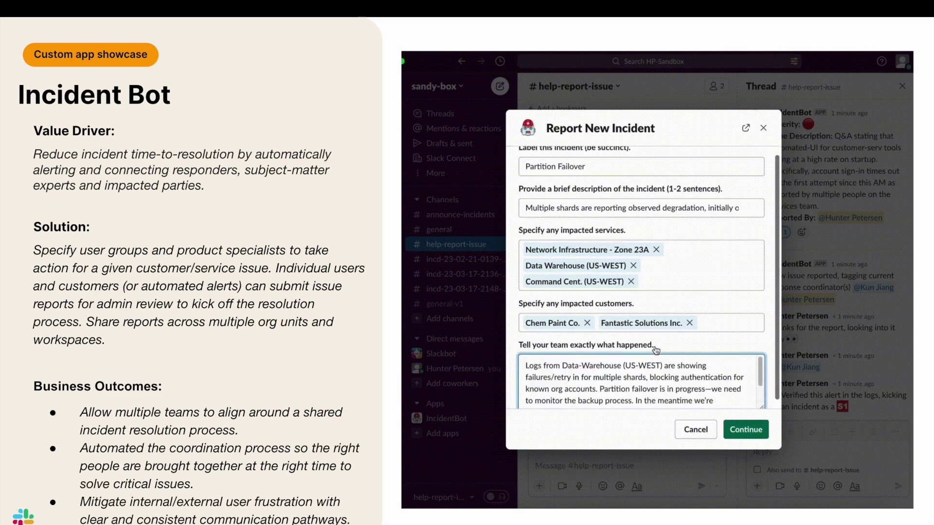
{"action": "scroll", "coordinate": [656, 350], "scroll_direction": "down", "scroll_amount": 5}
{"action": "left_click", "coordinate": [742, 430]}
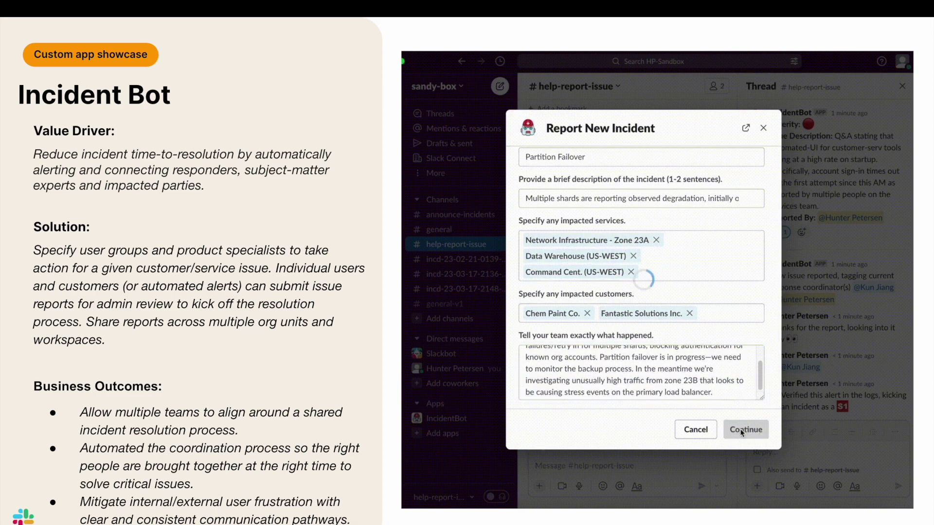
Step: Set the incident's severity to SEV-1, check the invited responders and user groups, and submit the incident report
{"action": "left_click", "coordinate": [521, 197]}
{"action": "left_click", "coordinate": [628, 312]}
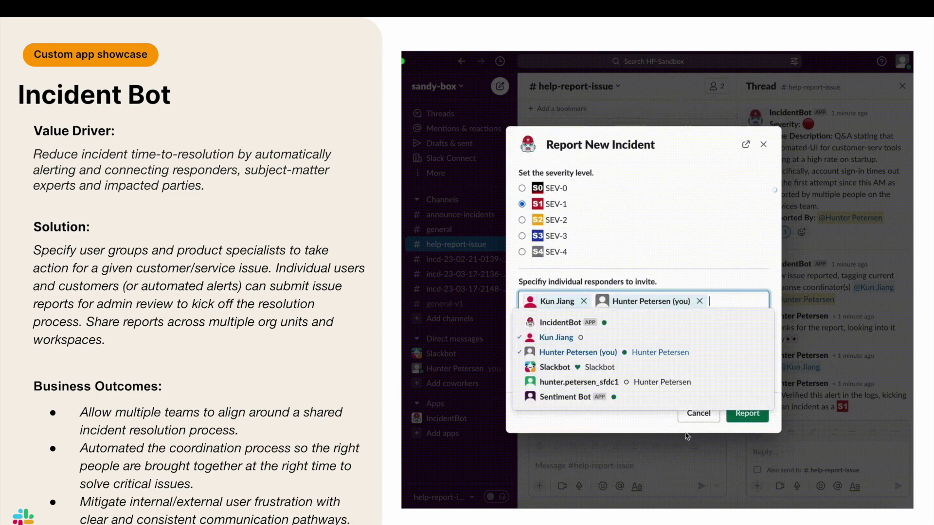
{"action": "key", "text": "Escape"}
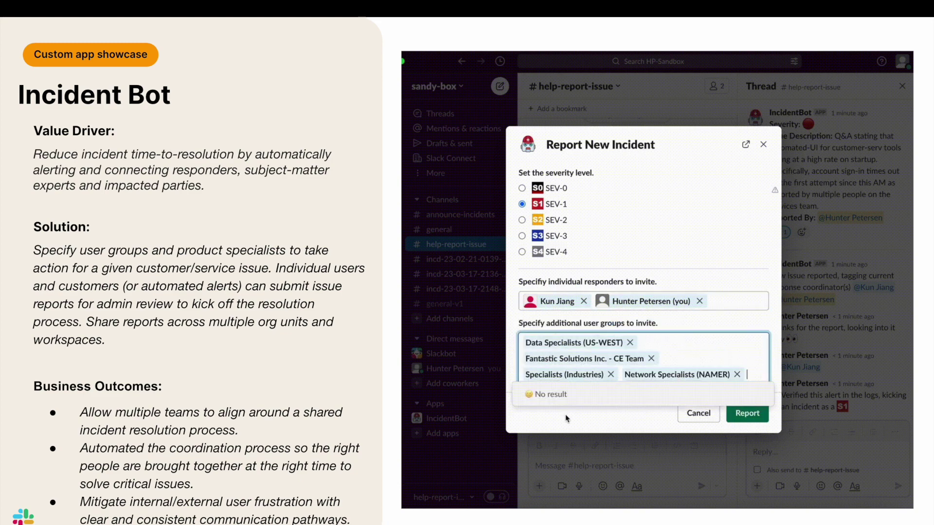
{"action": "left_click", "coordinate": [758, 418]}
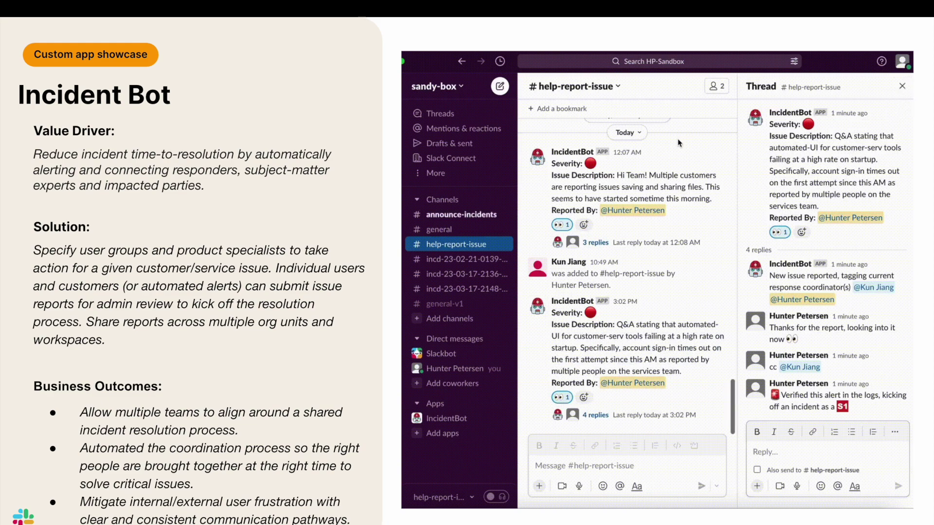
{"action": "left_click", "coordinate": [471, 231]}
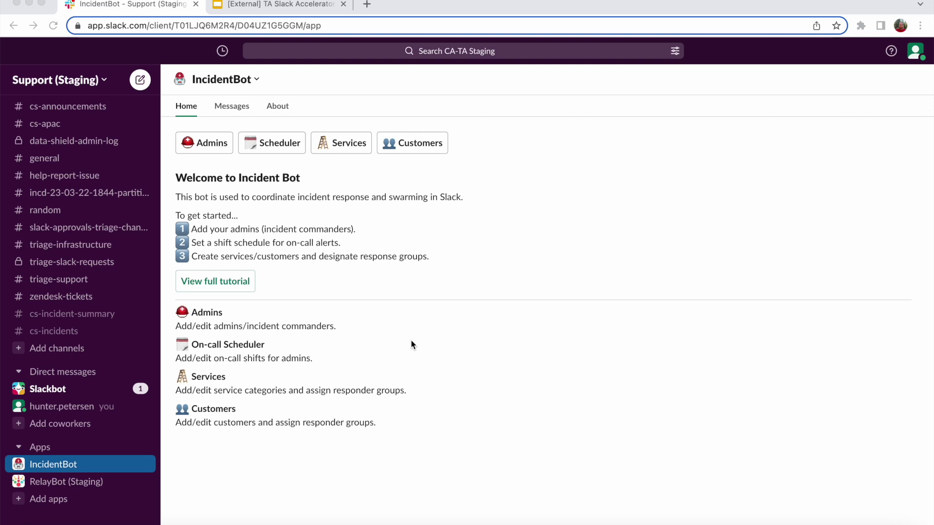
Step: Review the bot's list of global admin users and close it
{"action": "left_click", "coordinate": [214, 143]}
{"action": "left_click", "coordinate": [566, 271]}
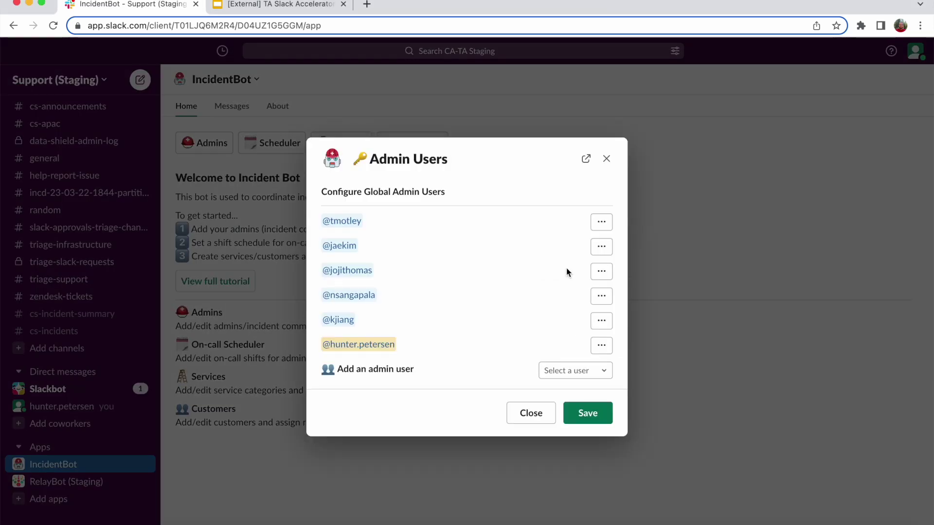
{"action": "left_click", "coordinate": [607, 158]}
Step: Start a new on-call shift with your own account as the commander and Thursday as the start day
{"action": "left_click", "coordinate": [272, 143]}
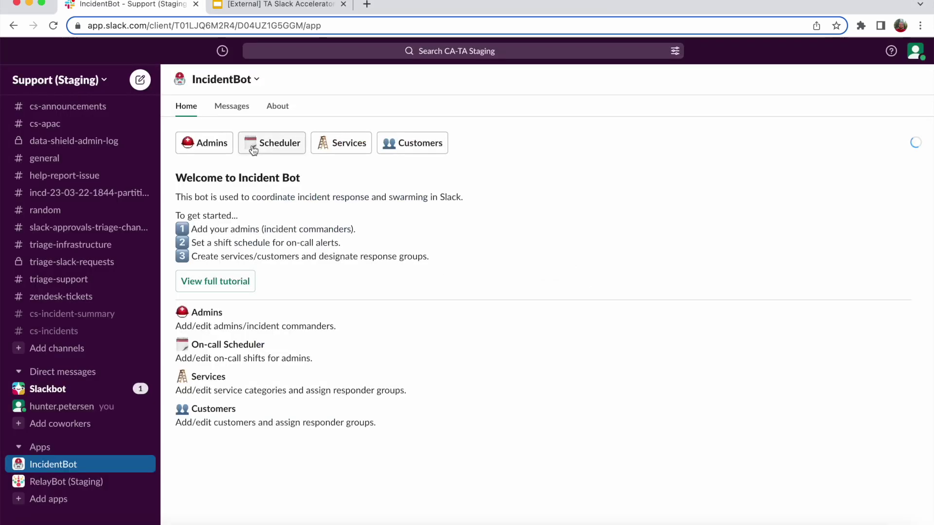
{"action": "left_click", "coordinate": [579, 294]}
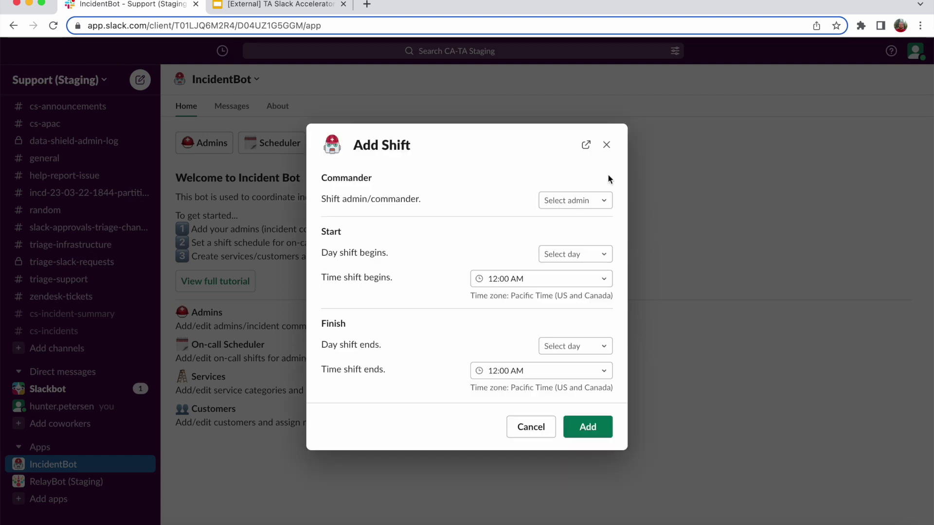
{"action": "left_click", "coordinate": [579, 204]}
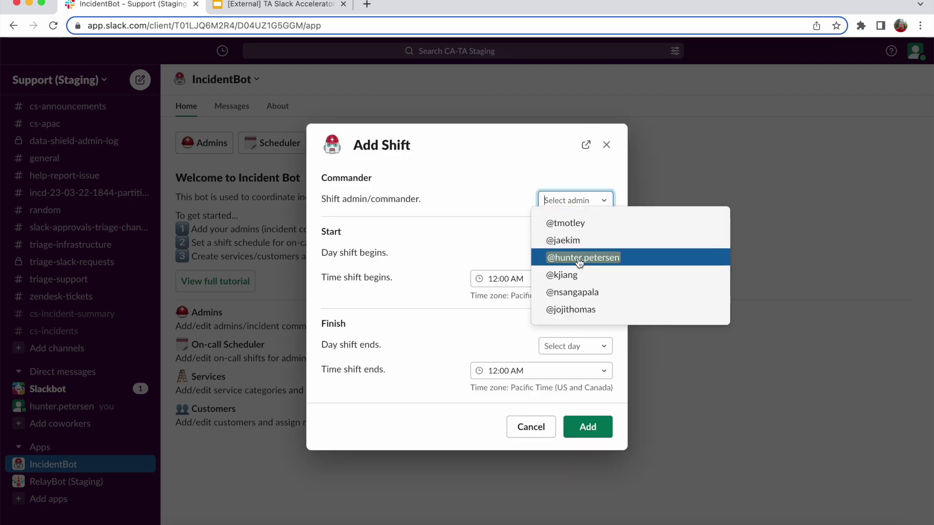
{"action": "left_click", "coordinate": [576, 258]}
{"action": "left_click", "coordinate": [598, 254]}
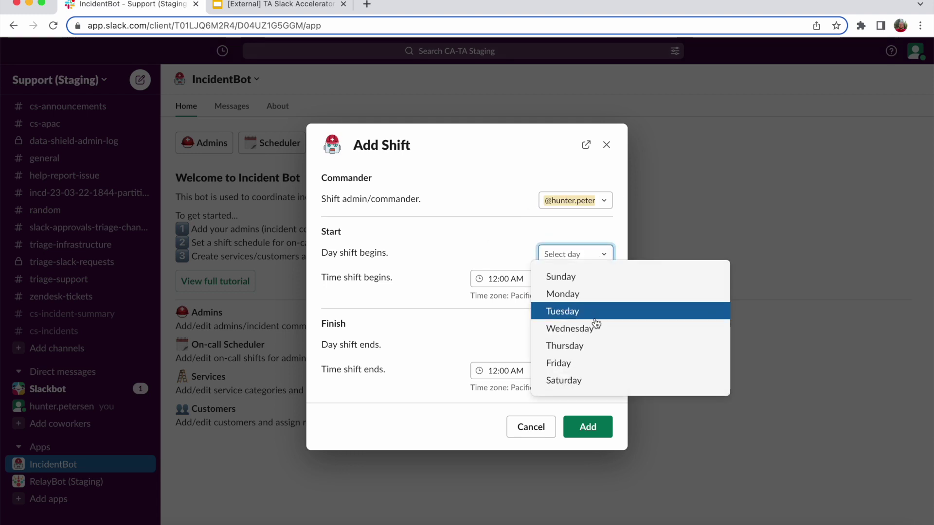
{"action": "left_click", "coordinate": [600, 348]}
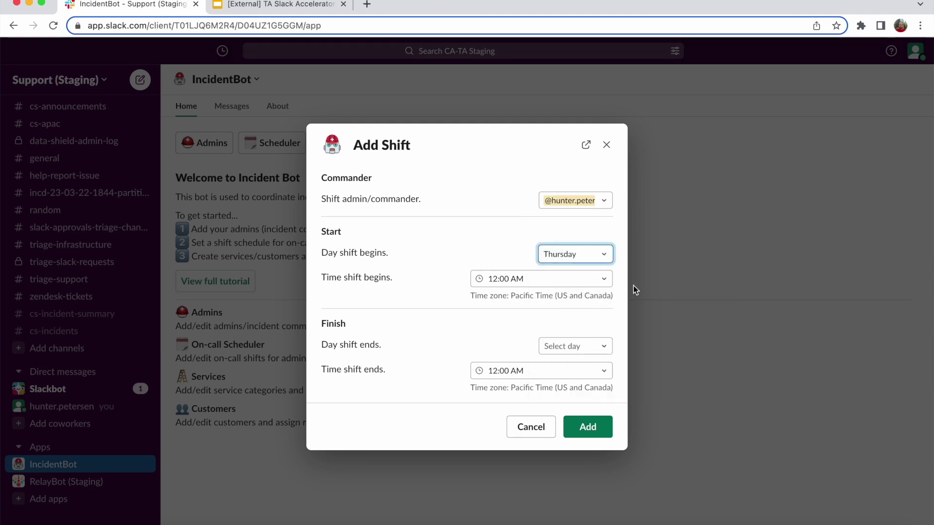
Step: Set the shift to end on Thursday at 11:59 PM and add it to the schedule
{"action": "left_click", "coordinate": [598, 348]}
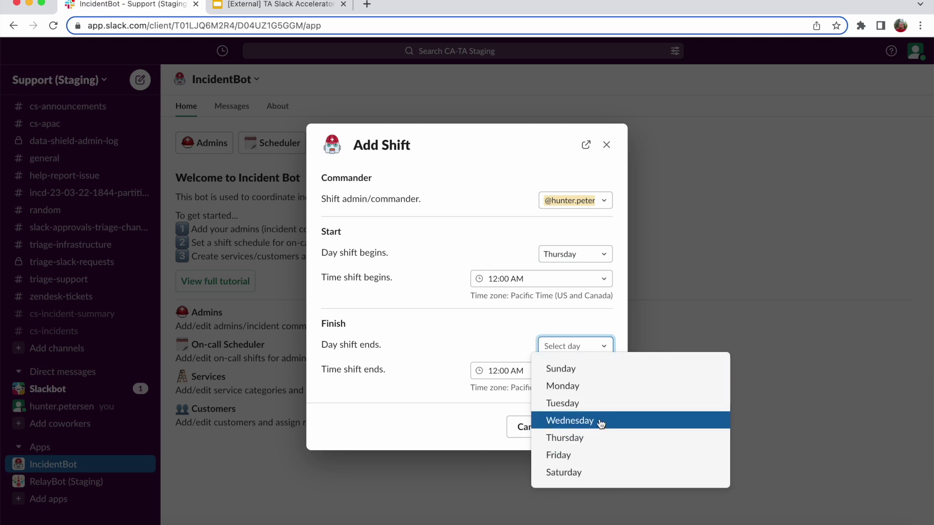
{"action": "left_click", "coordinate": [600, 439]}
{"action": "left_click", "coordinate": [589, 378]}
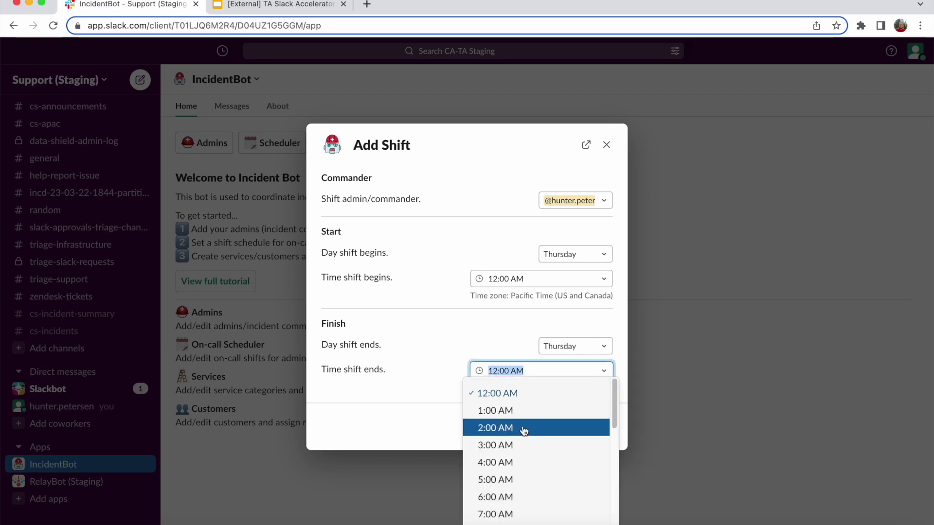
{"action": "scroll", "coordinate": [520, 428], "scroll_direction": "down", "scroll_amount": 5}
{"action": "left_click", "coordinate": [509, 508]}
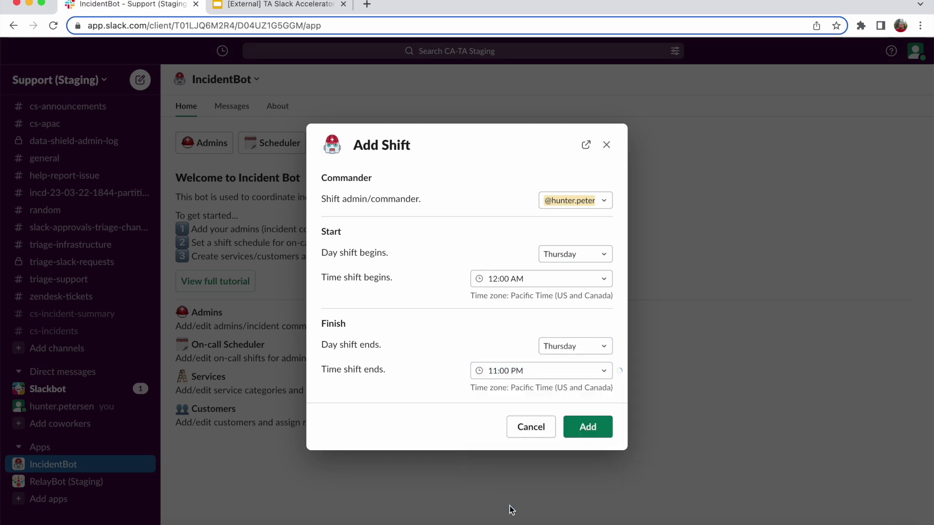
{"action": "left_click", "coordinate": [522, 374]}
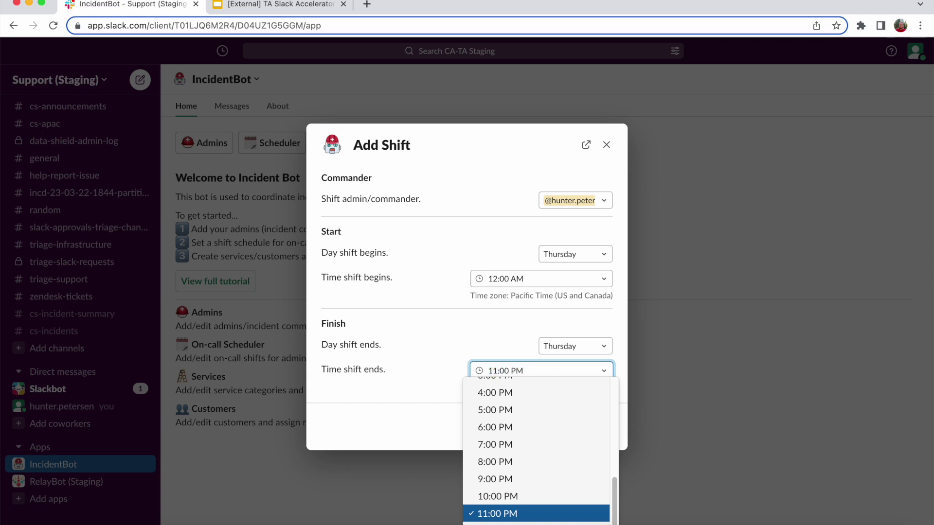
{"action": "key", "text": "BackSpace"}
{"action": "key", "text": "BackSpace"}
{"action": "type", "text": "59"}
{"action": "left_click", "coordinate": [406, 336]}
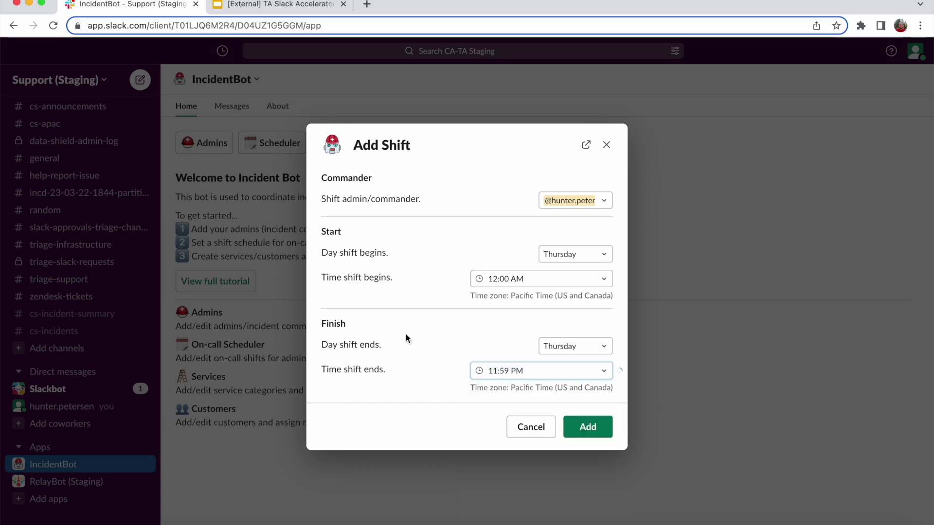
{"action": "left_click", "coordinate": [586, 433]}
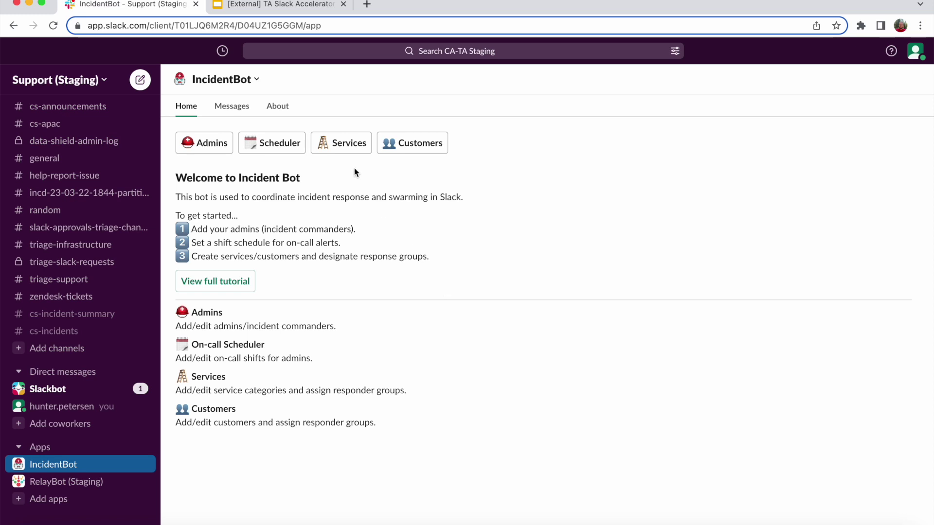
Step: Review the services already configured in the bot and close the list
{"action": "left_click", "coordinate": [338, 143]}
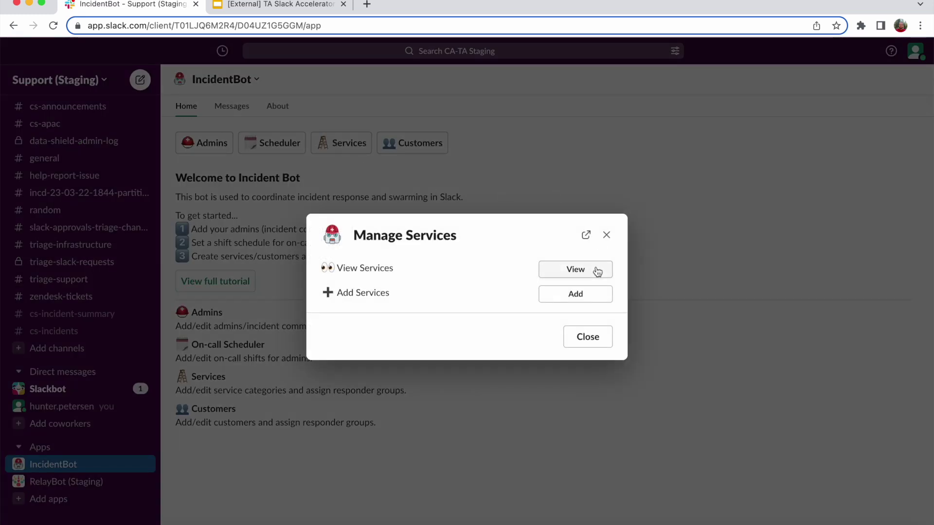
{"action": "left_click", "coordinate": [597, 270]}
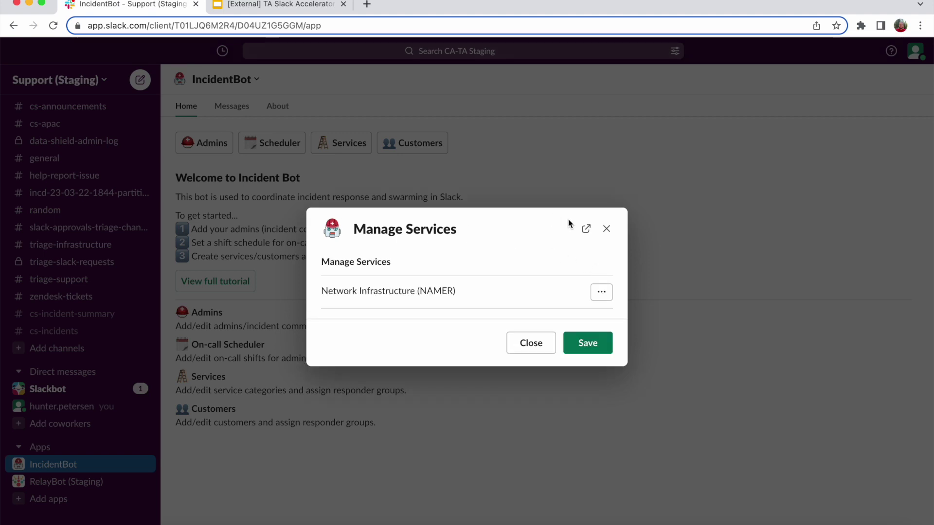
{"action": "left_click", "coordinate": [610, 230]}
Step: Start adding a new service named Network Infrastructure (LATAM)
{"action": "left_click", "coordinate": [346, 148]}
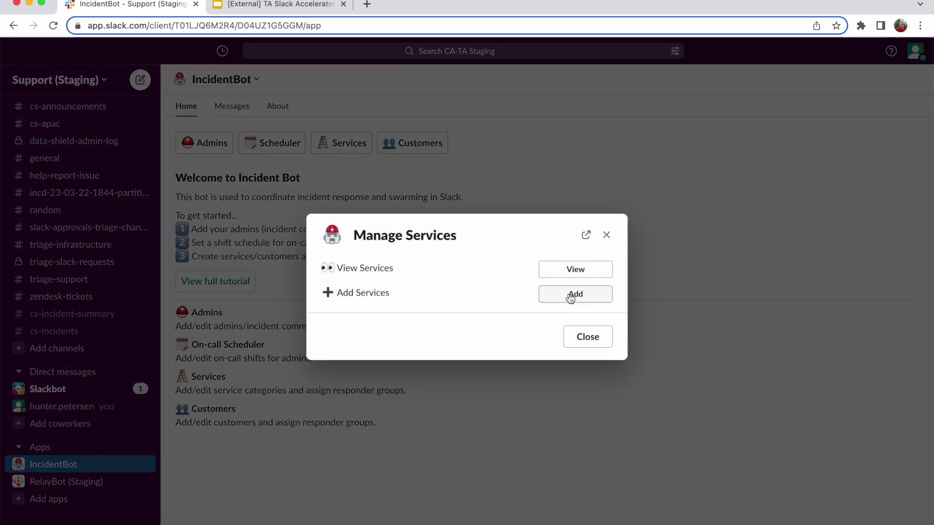
{"action": "left_click", "coordinate": [574, 294]}
{"action": "left_click", "coordinate": [434, 245]}
{"action": "type", "text": "N"}
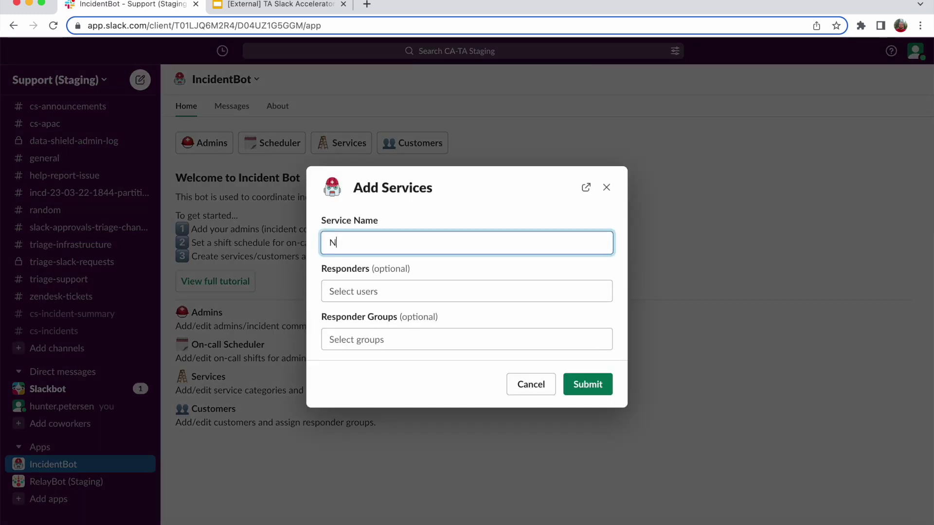
{"action": "type", "text": "etwork Infrastructure (LATAM"}
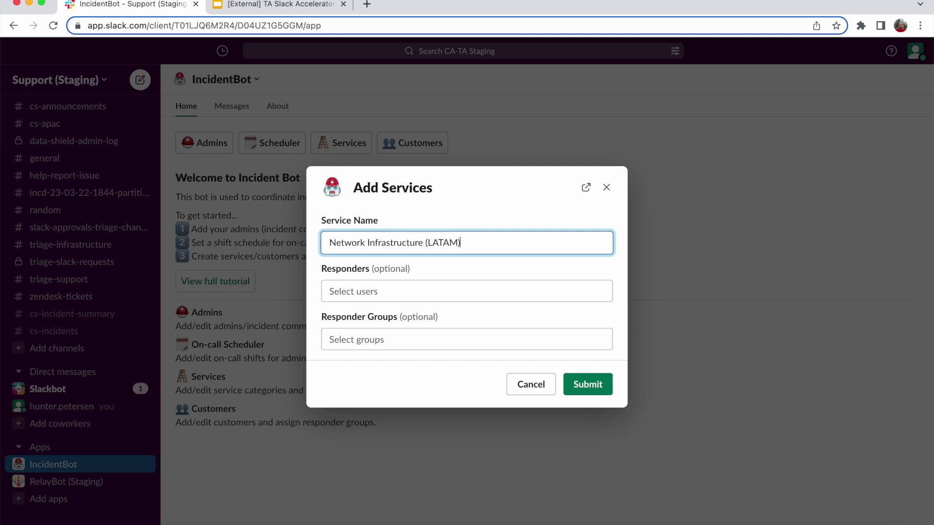
Step: Assign a coworker as responder and Network Specialists (NAMER) as the responder group, and submit the new service
{"action": "left_click", "coordinate": [425, 288]}
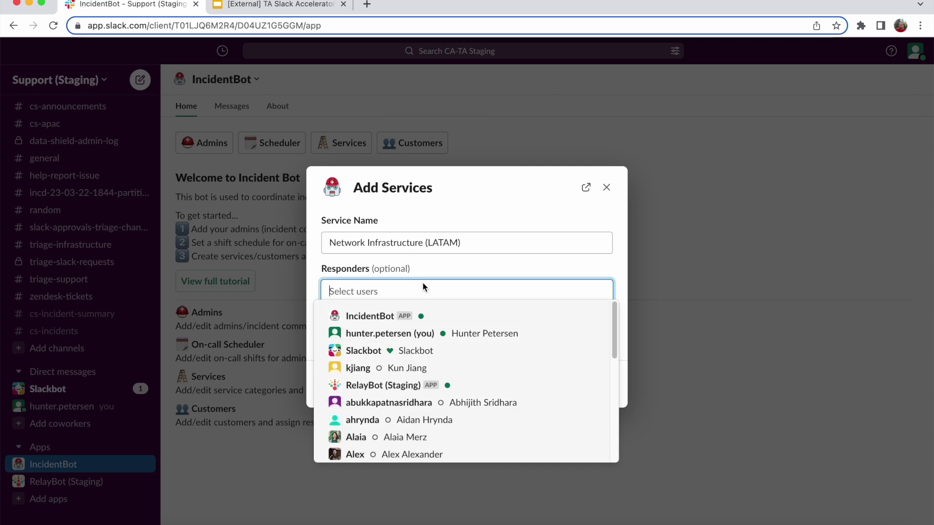
{"action": "left_click", "coordinate": [442, 372]}
{"action": "left_click", "coordinate": [513, 272]}
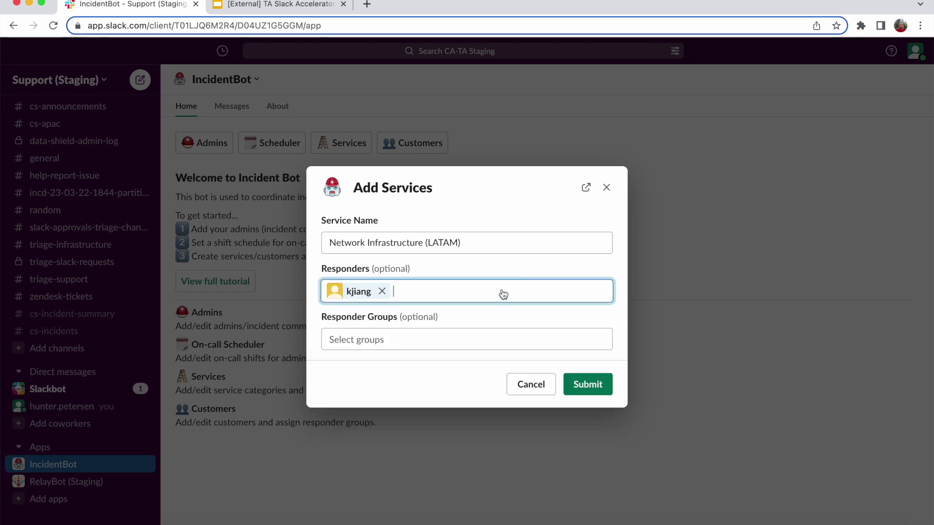
{"action": "left_click", "coordinate": [462, 340]}
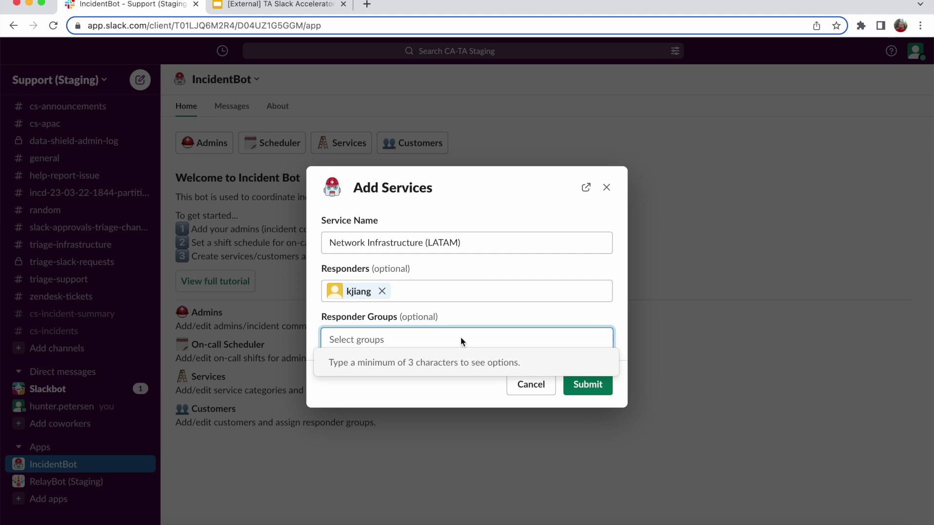
{"action": "type", "text": "net"}
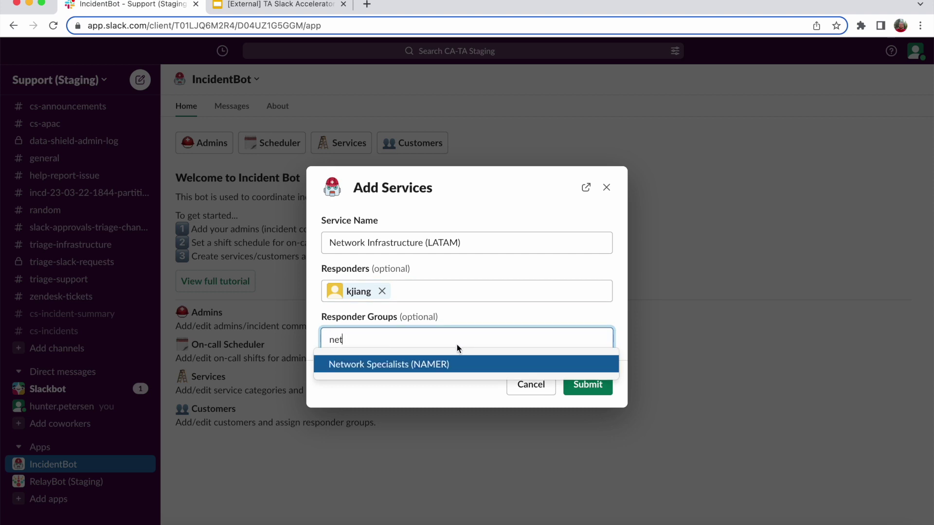
{"action": "left_click", "coordinate": [442, 365]}
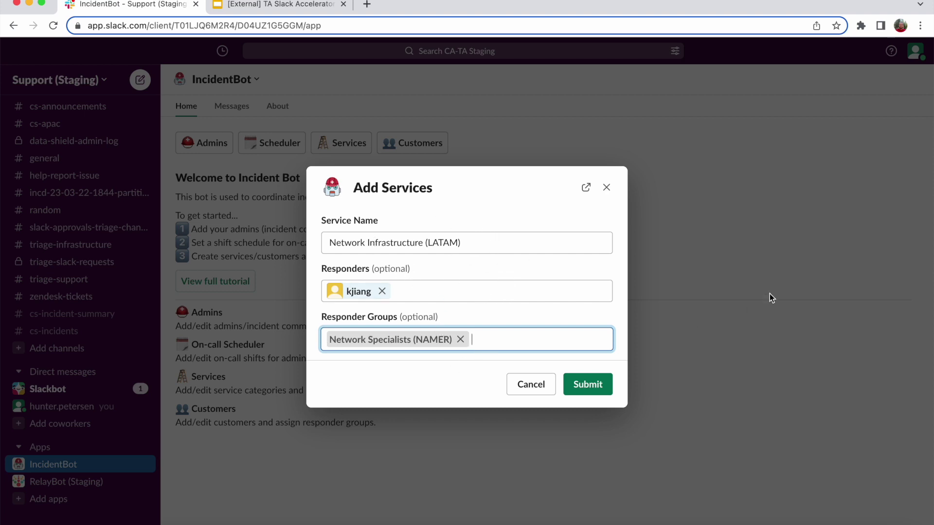
{"action": "left_click", "coordinate": [592, 389]}
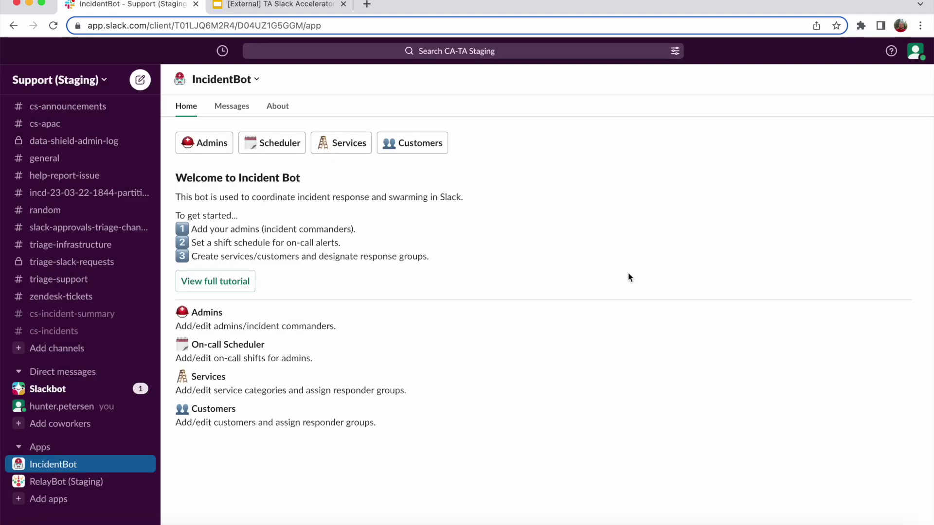
Step: Start adding a new customer named Big Corp Unlimited
{"action": "left_click", "coordinate": [415, 144]}
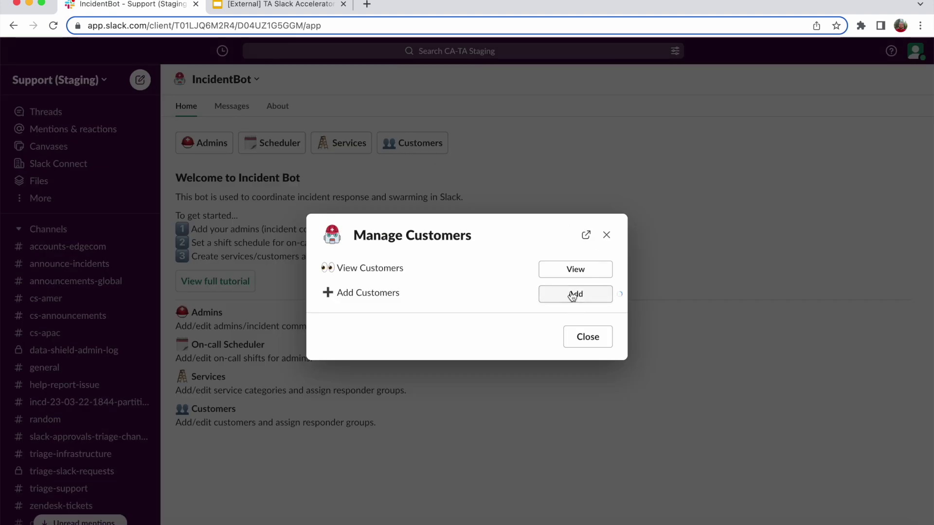
{"action": "left_click", "coordinate": [574, 294]}
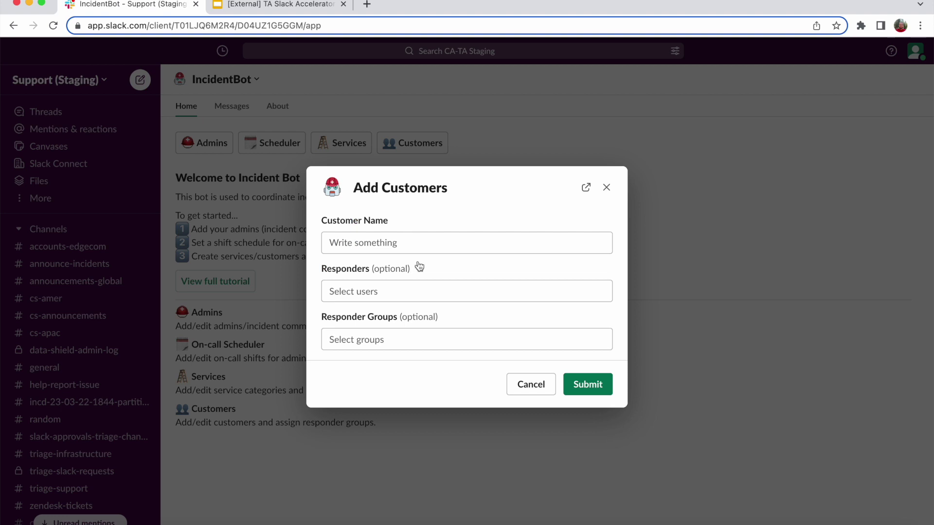
{"action": "left_click", "coordinate": [405, 244]}
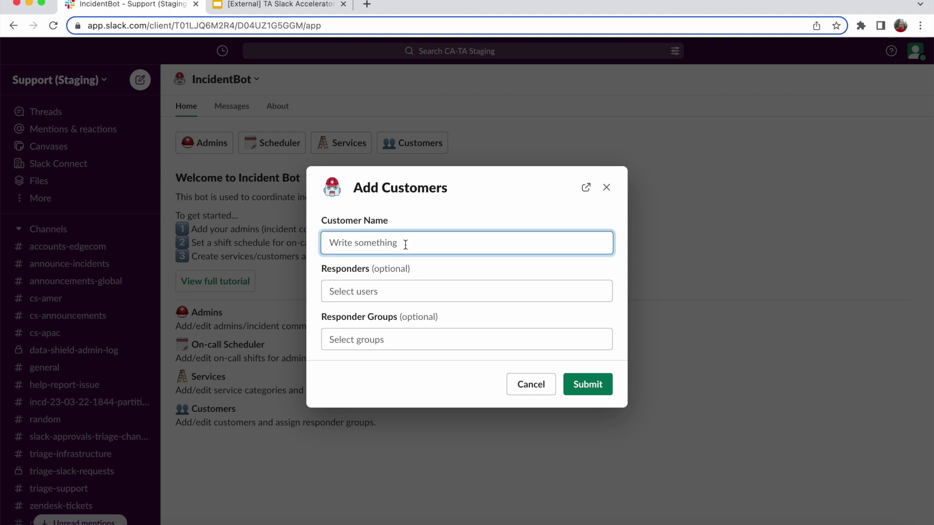
{"action": "type", "text": "Big COrp Unlimited"}
{"action": "left_click", "coordinate": [359, 243]}
{"action": "key", "text": "BackSpace"}
{"action": "type", "text": "o"}
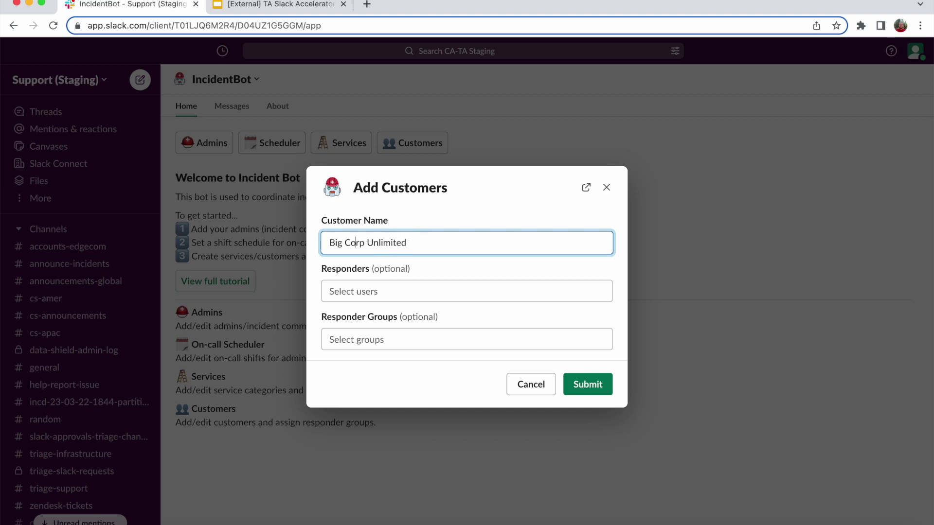
Step: Assign yourself as responder and CS - Big Corp Unlimited as the responder group, and submit the new customer
{"action": "left_click", "coordinate": [373, 292]}
{"action": "left_click", "coordinate": [389, 350]}
{"action": "key", "text": "Escape"}
{"action": "left_click", "coordinate": [429, 340]}
{"action": "type", "text": "big corp"}
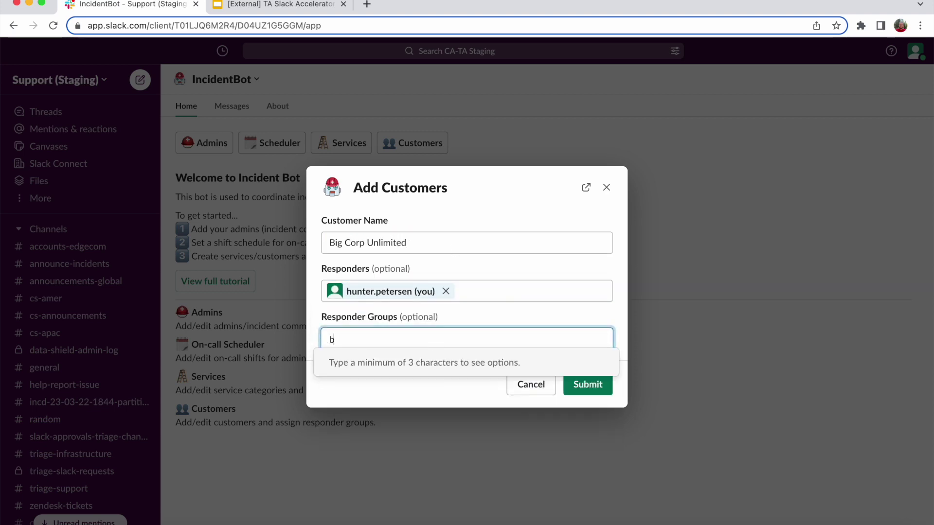
{"action": "left_click", "coordinate": [426, 366]}
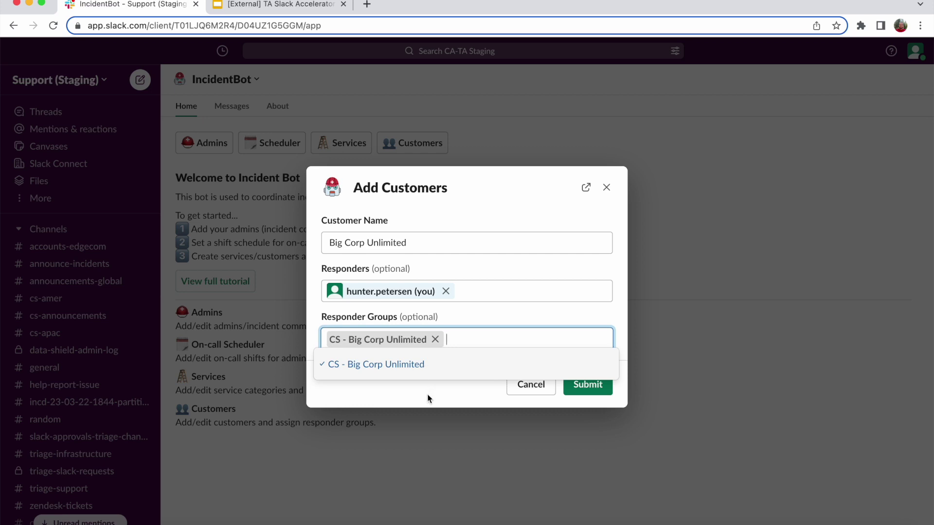
{"action": "key", "text": "Escape"}
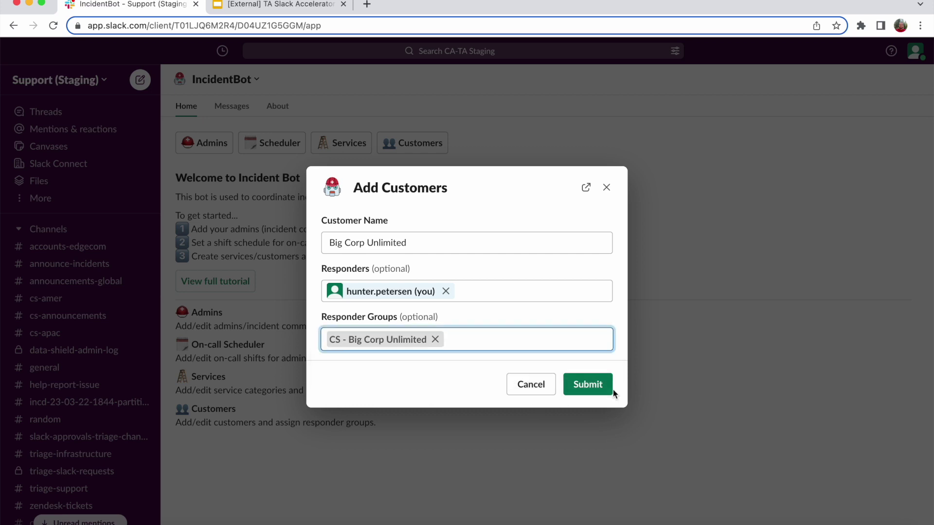
{"action": "left_click", "coordinate": [587, 385]}
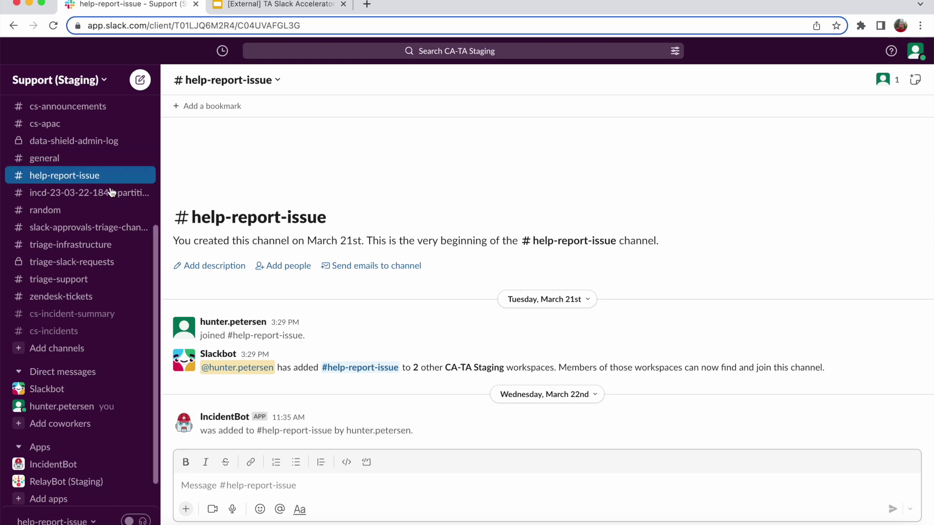
Step: View the announce-incidents channel and its message history
{"action": "scroll", "coordinate": [73, 262], "scroll_direction": "up", "scroll_amount": 10}
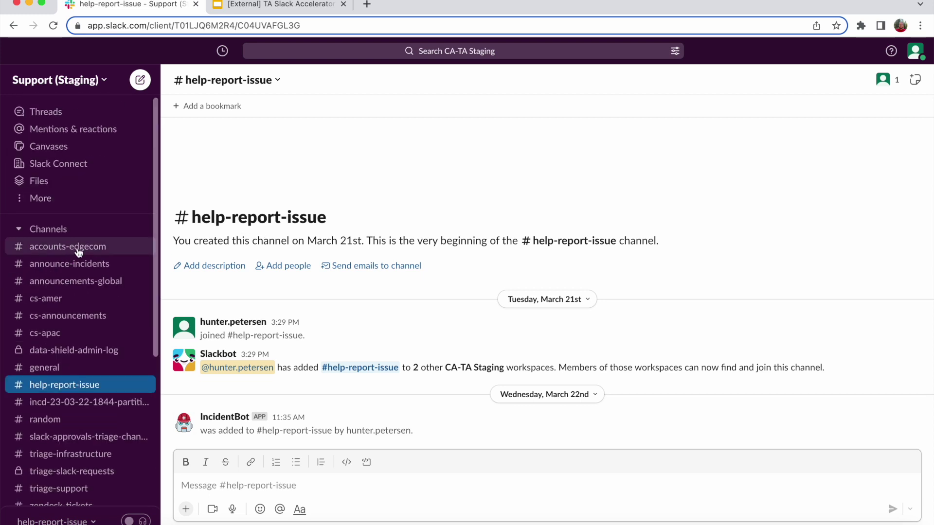
{"action": "left_click", "coordinate": [91, 263]}
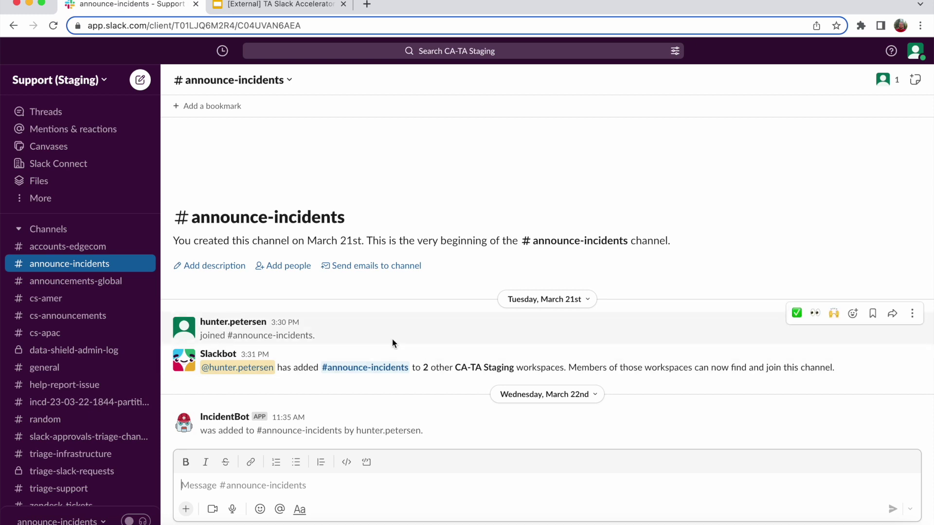
Step: In the help-report-issue channel, start the Report Issue with IncidentBot shortcut
{"action": "left_click", "coordinate": [74, 385]}
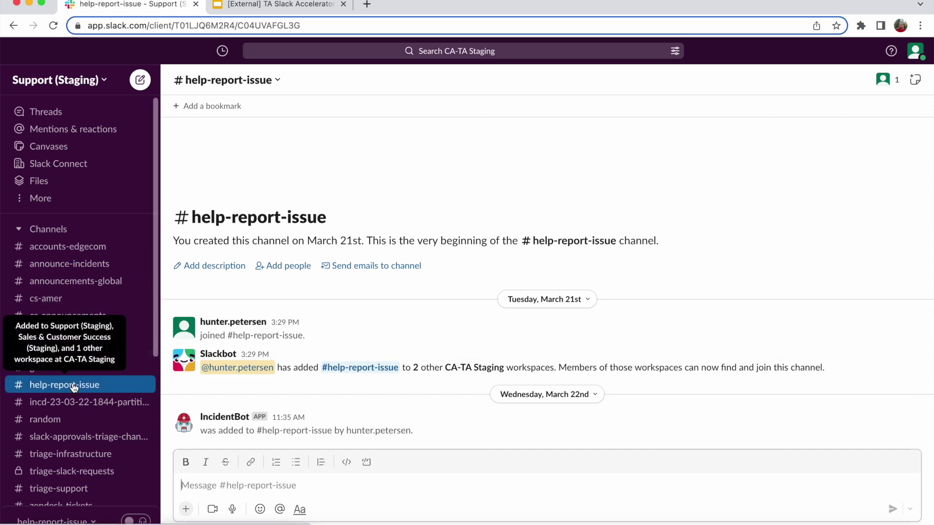
{"action": "left_click", "coordinate": [185, 509]}
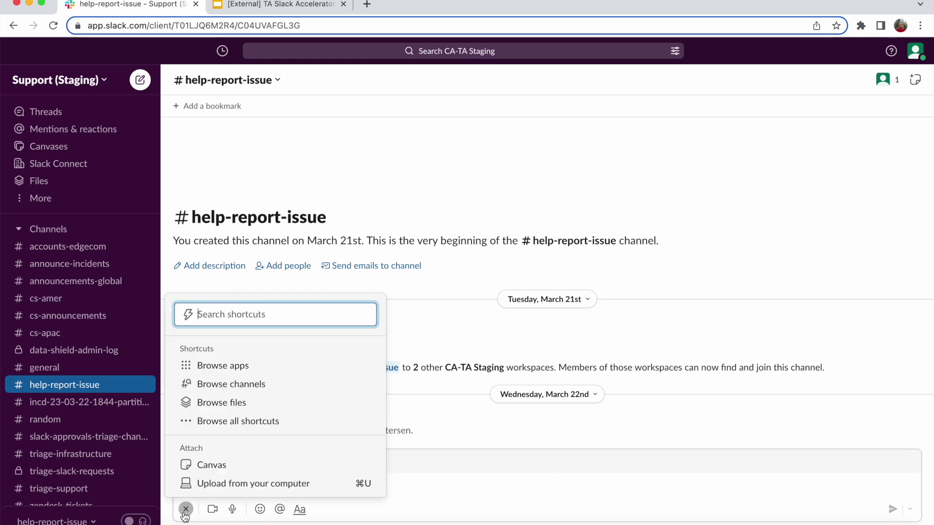
{"action": "type", "text": "repor"}
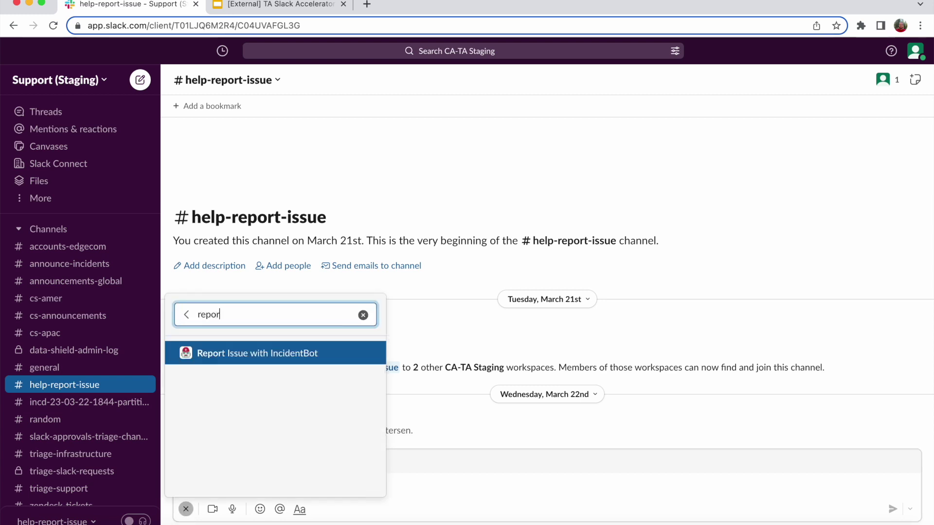
{"action": "left_click", "coordinate": [258, 353]}
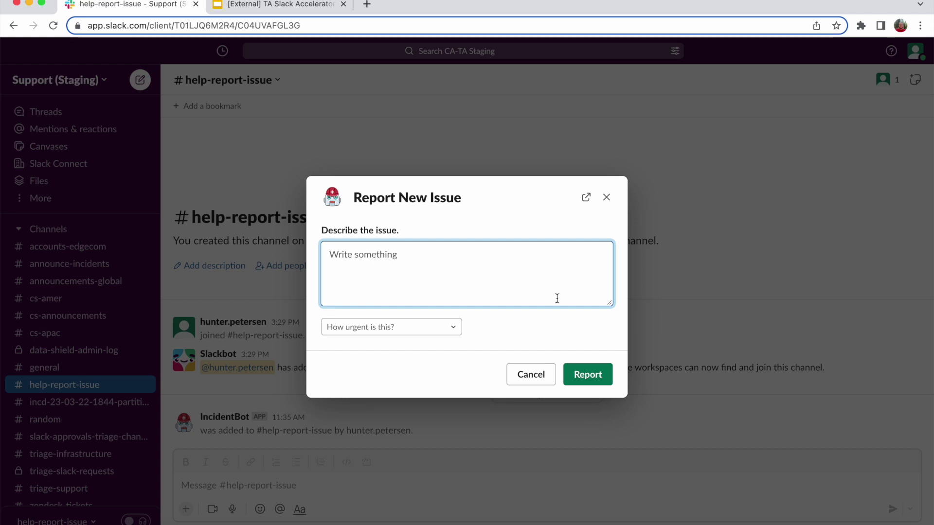
Step: Report the issue "Our network is out. Please help!" with the urgency "Alert!!! Critical issue."
{"action": "type", "text": "Our network is out. Please help!"}
{"action": "left_click", "coordinate": [444, 327]}
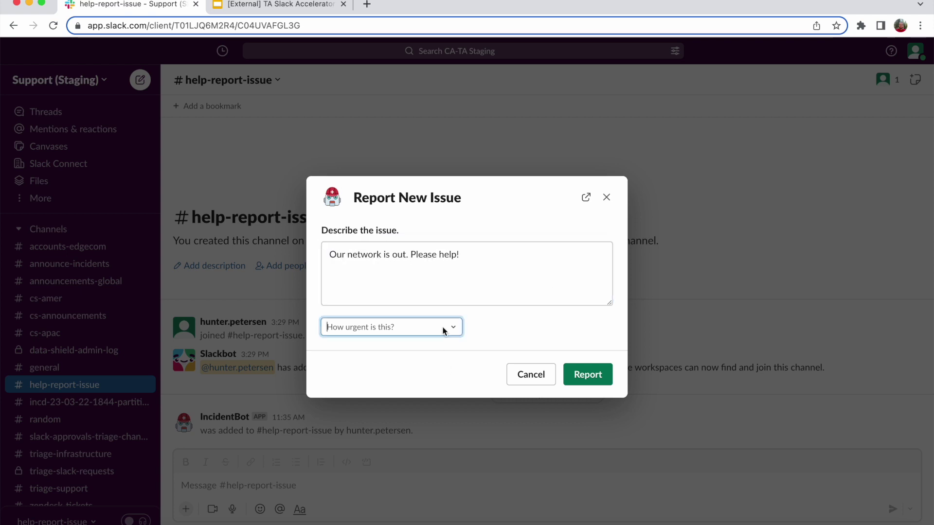
{"action": "left_click", "coordinate": [426, 350]}
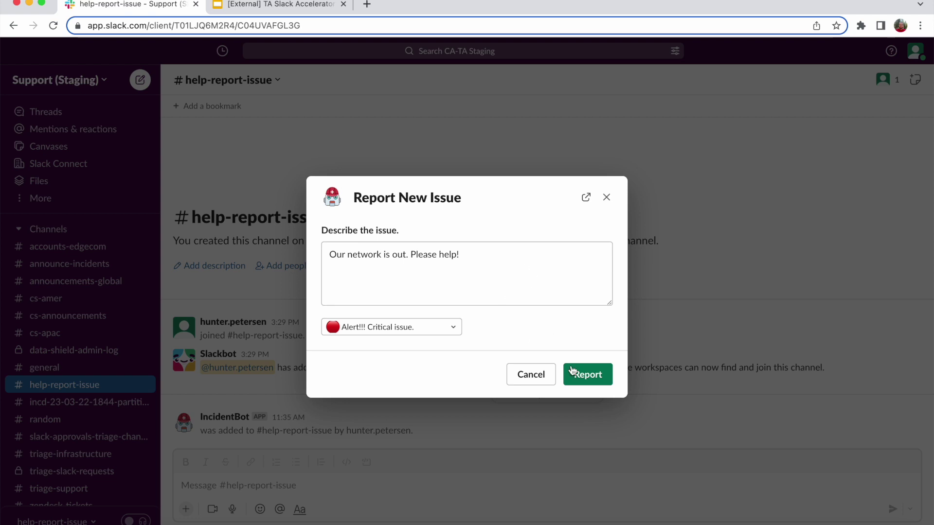
{"action": "left_click", "coordinate": [598, 373]}
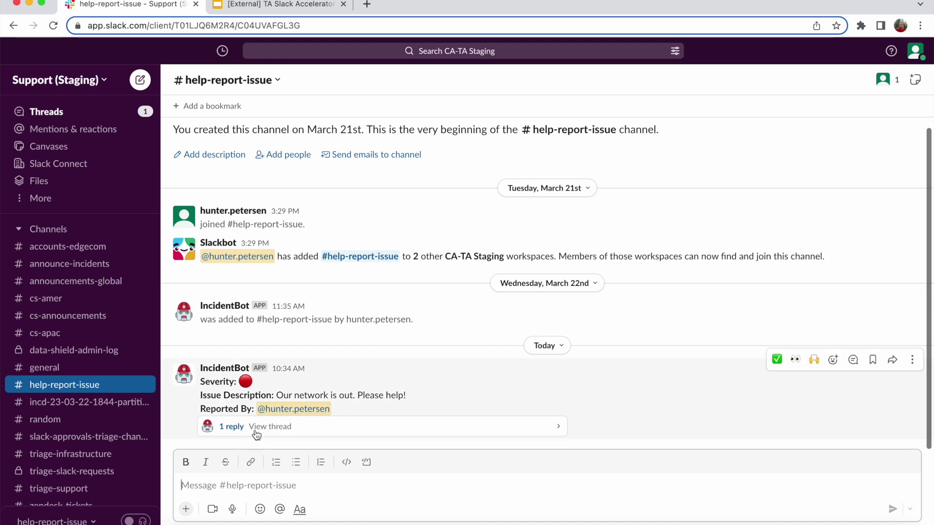
Step: In the reported issue's thread, add the "Taking a look..." eyes reaction and reply "Taking a look now!"
{"action": "left_click", "coordinate": [231, 426]}
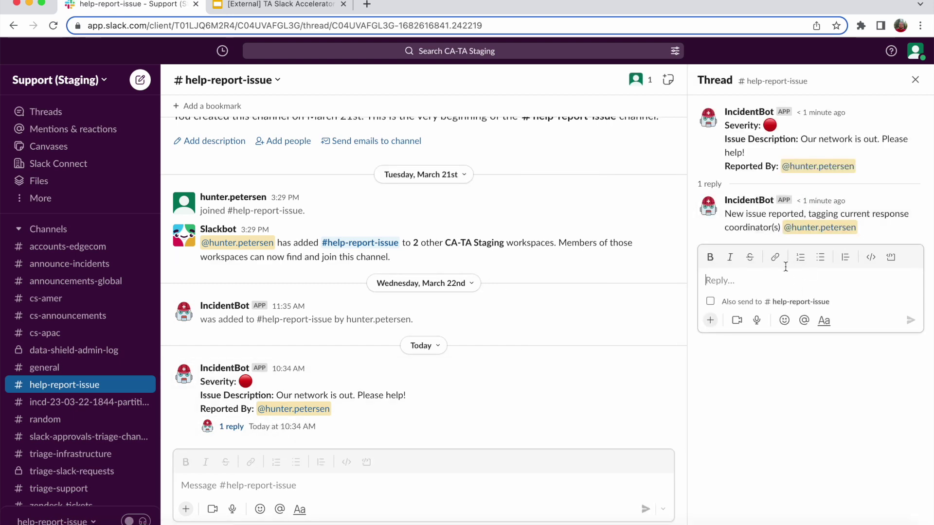
{"action": "mouse_move", "coordinate": [814, 114]}
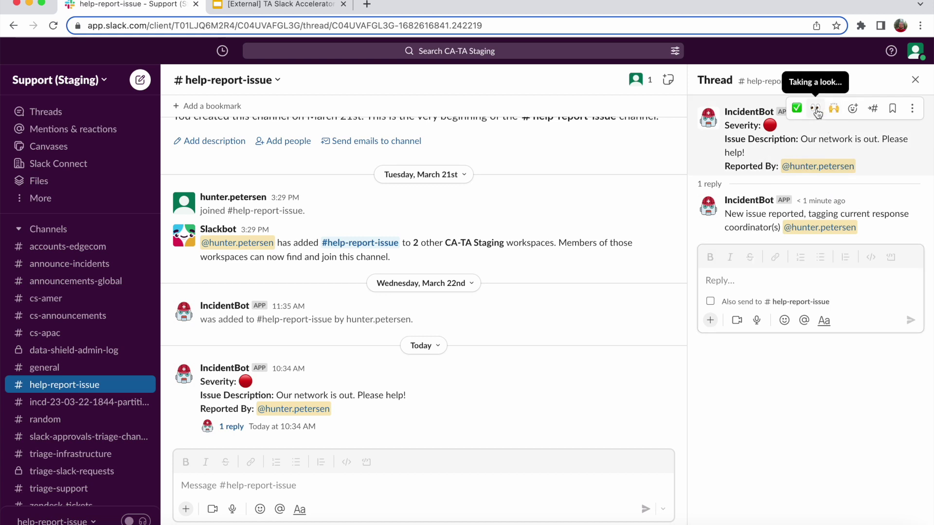
{"action": "left_click", "coordinate": [815, 110]}
{"action": "left_click", "coordinate": [746, 305]}
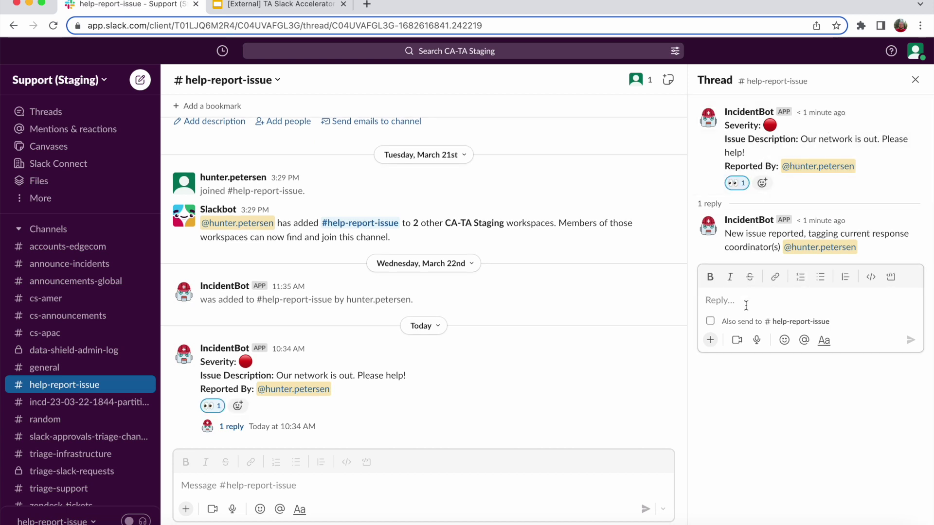
{"action": "type", "text": "Taking a look"}
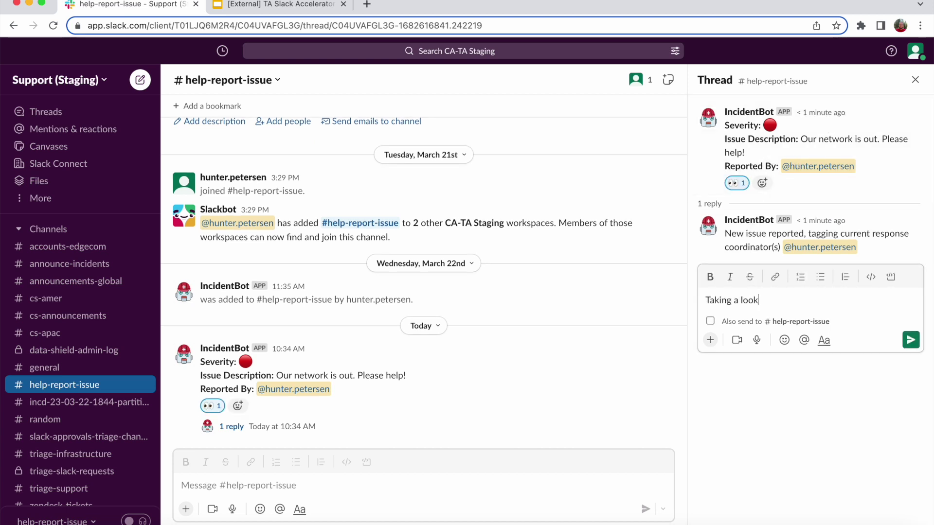
{"action": "type", "text": " now!"}
{"action": "key", "text": "Return"}
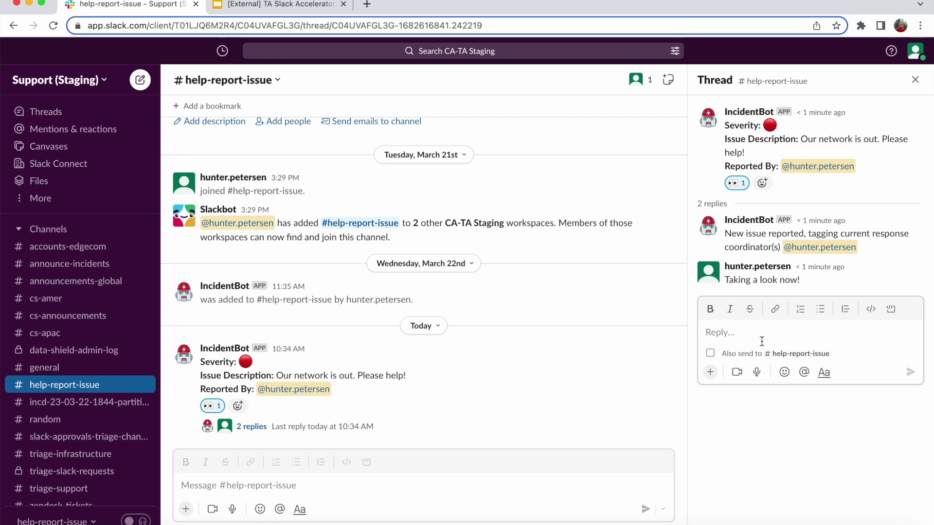
Step: Reply "Kicking off the incident process now." in the issue thread and launch IncidentBot's new incident form from it
{"action": "type", "text": "Kicking off the incident process now."}
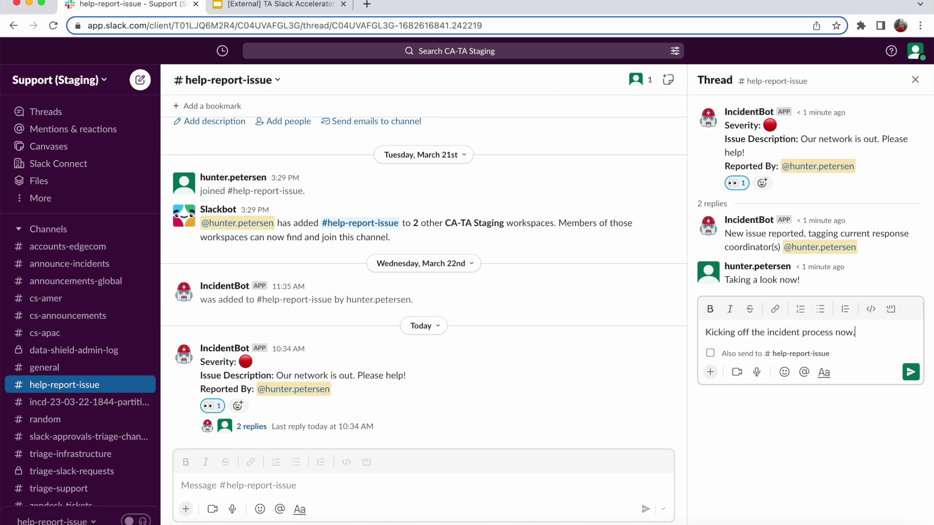
{"action": "key", "text": "Return"}
{"action": "left_click", "coordinate": [710, 404]}
{"action": "type", "text": "trig"}
{"action": "key", "text": "Return"}
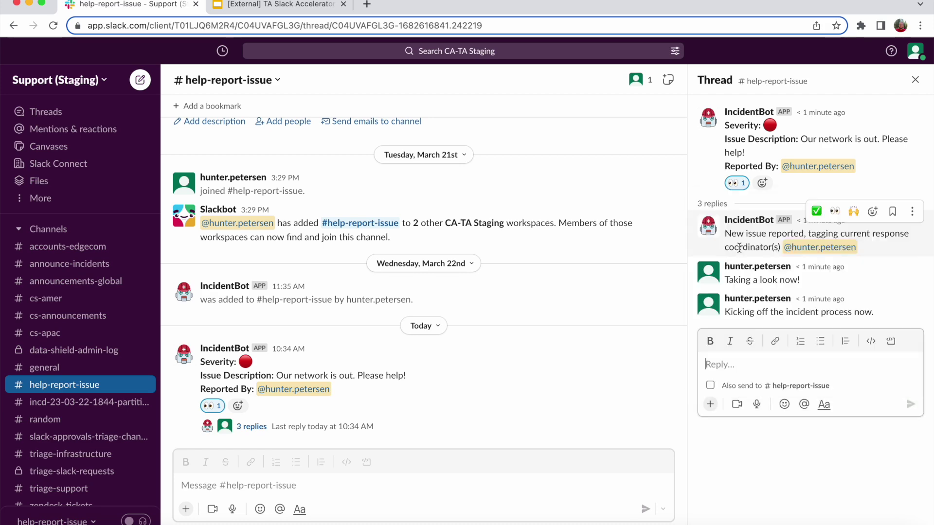
Step: Label the incident "Network Outage" and describe it as "User reporting outage, appears widespread."
{"action": "type", "text": "Network Outage"}
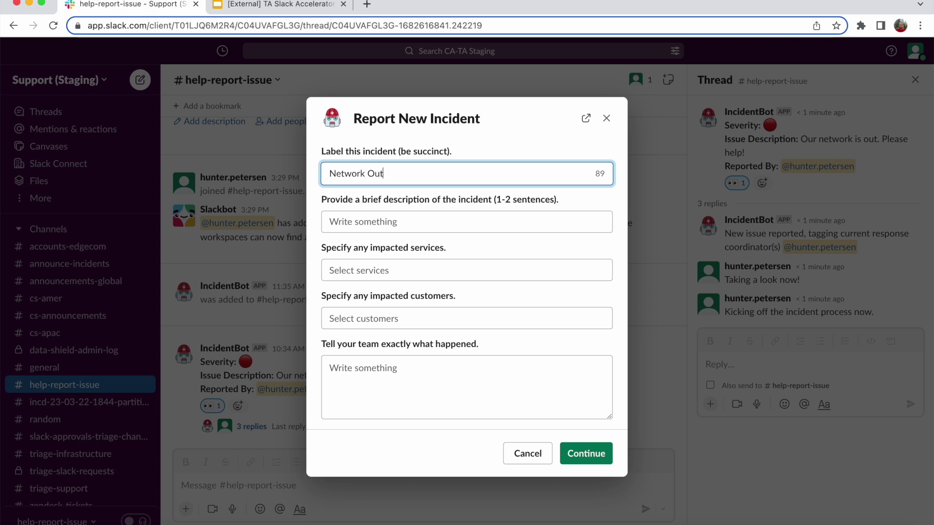
{"action": "left_click", "coordinate": [434, 222]}
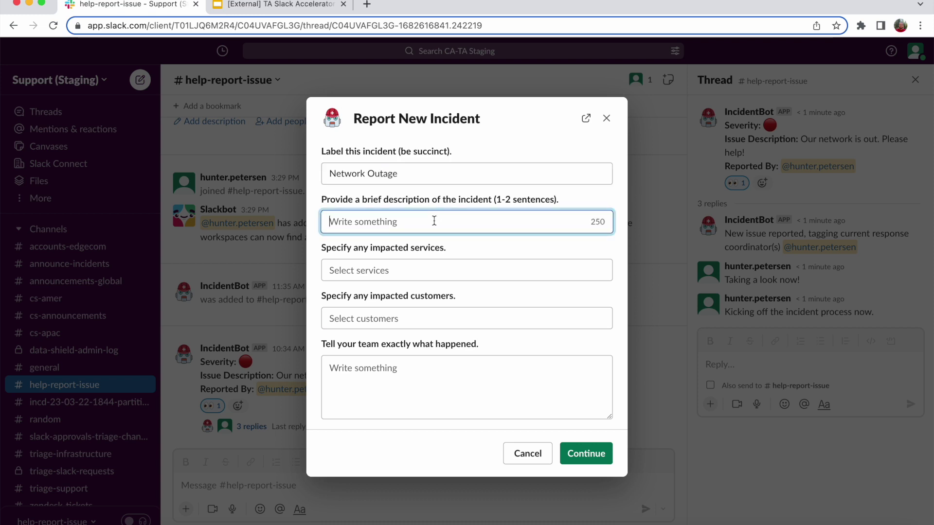
{"action": "type", "text": "User reporting outage."}
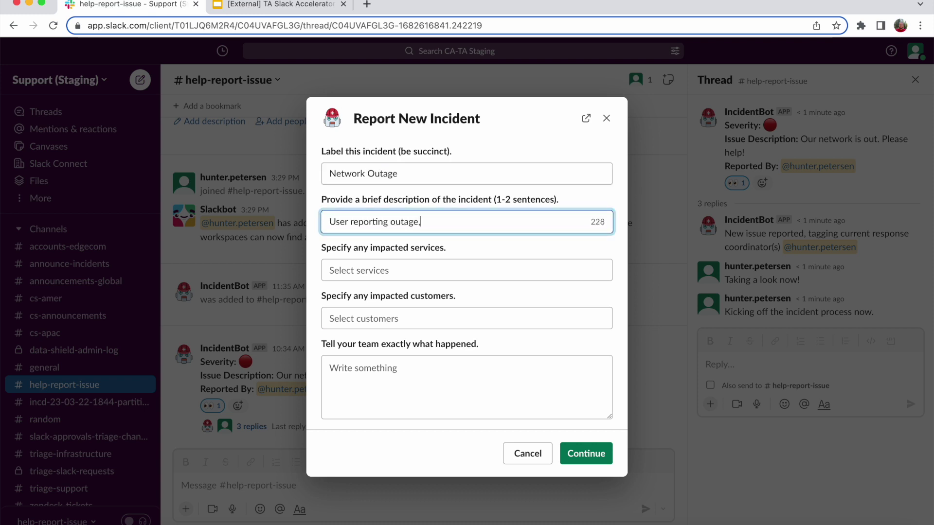
{"action": "type", "text": " appears widespread."}
Step: Specify Network Infrastructure (NAMER) and Network Infrastructure (LATAM) as impacted services and Acme Limited as the impacted customer
{"action": "left_click", "coordinate": [449, 278]}
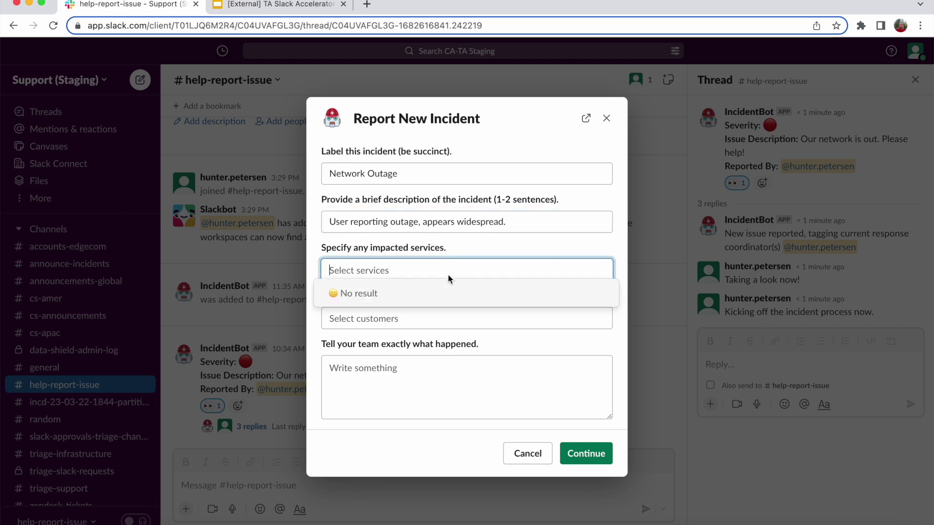
{"action": "left_click", "coordinate": [447, 292]}
{"action": "left_click", "coordinate": [448, 311]}
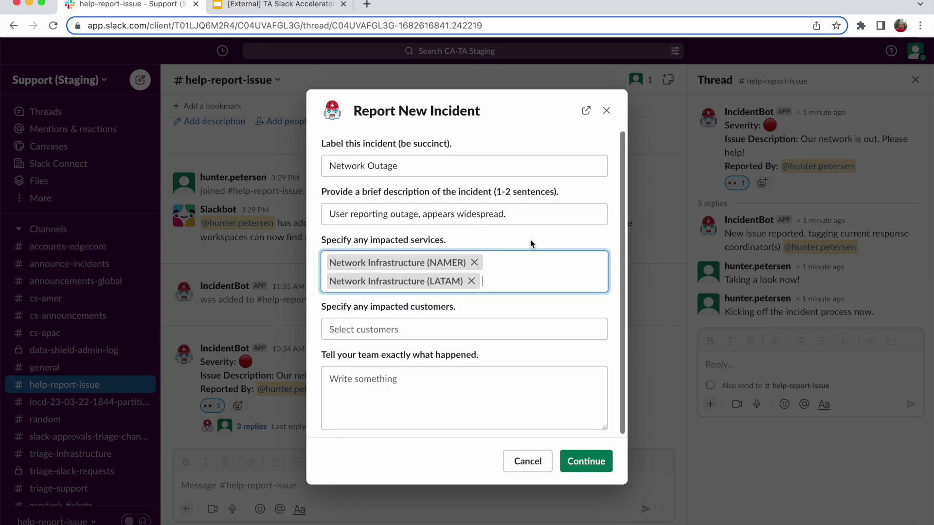
{"action": "left_click", "coordinate": [483, 329]}
{"action": "left_click", "coordinate": [416, 354]}
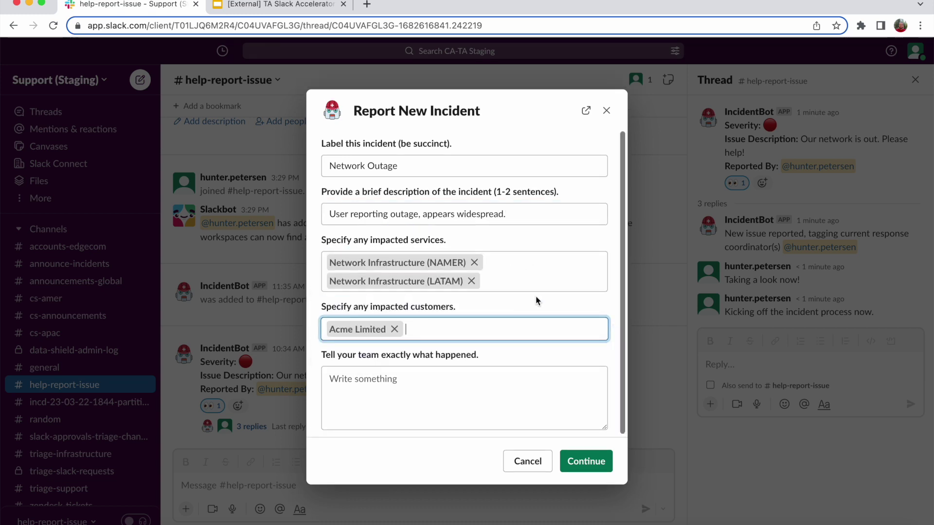
Step: Tell the team what happened: "User reported outage. Seems to impacting customers in all regions, need to investigate."
{"action": "left_click", "coordinate": [437, 381]}
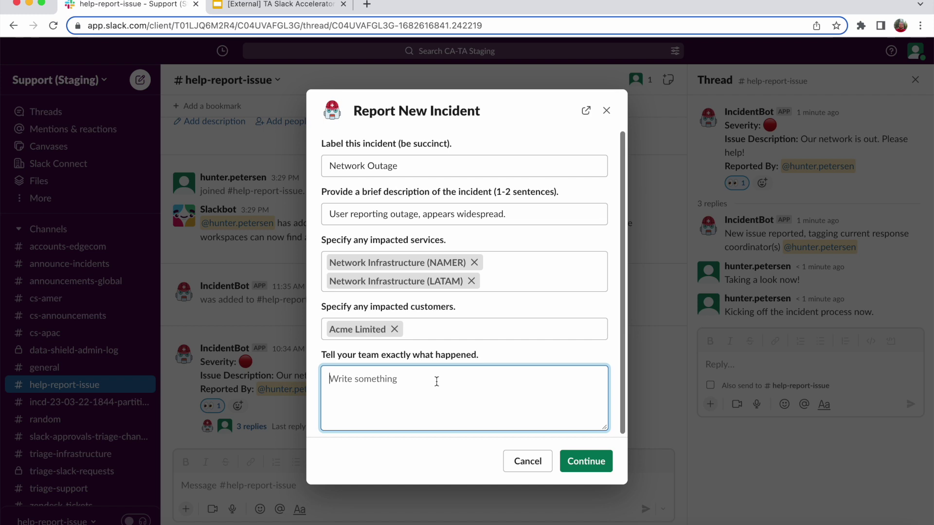
{"action": "type", "text": "User reported outage. S"}
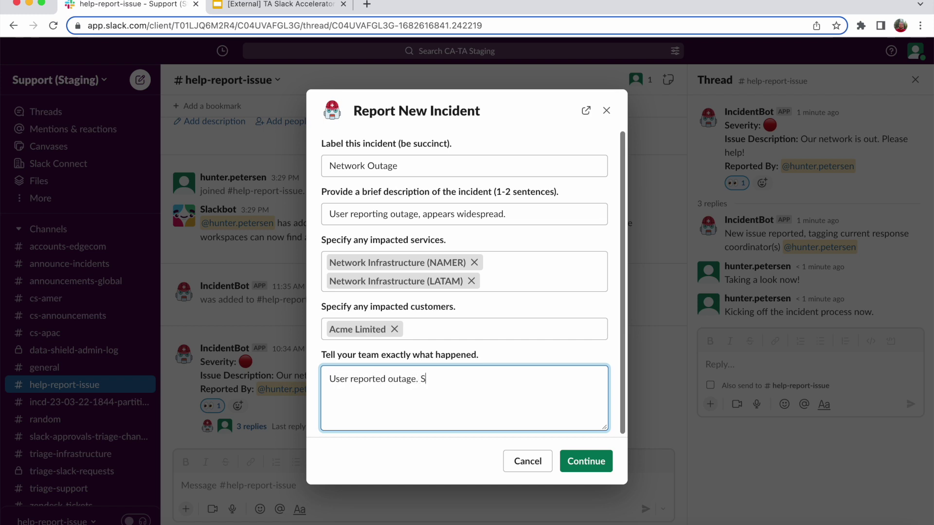
{"action": "type", "text": "eems to impacting customers in al"}
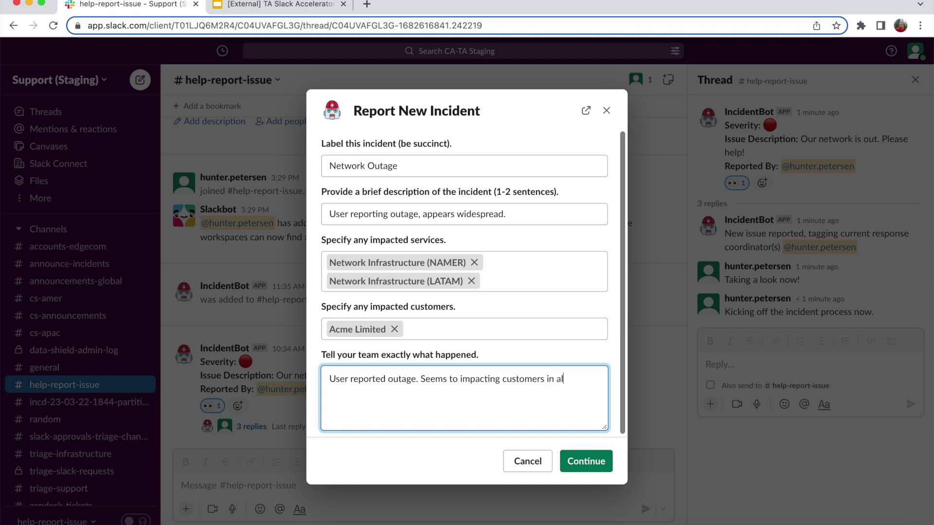
{"action": "type", "text": "l regions, need to investiga"}
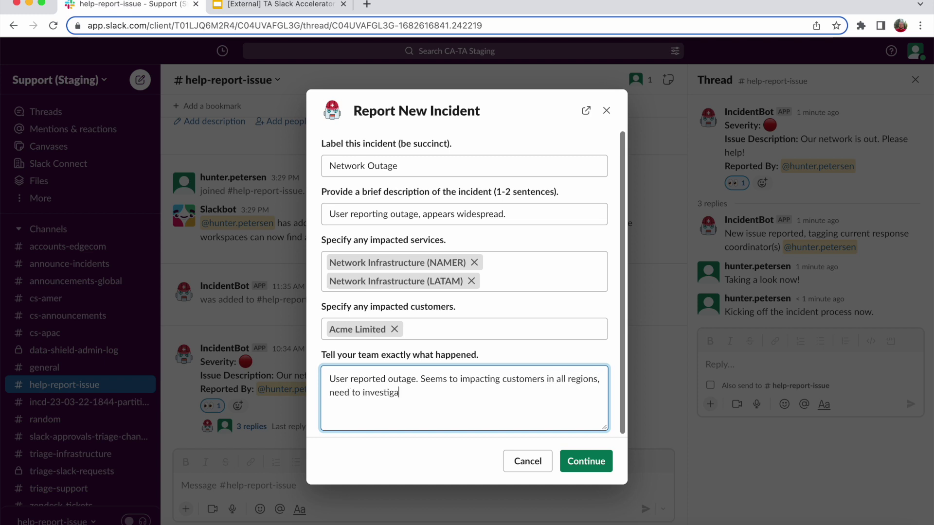
{"action": "type", "text": "te."}
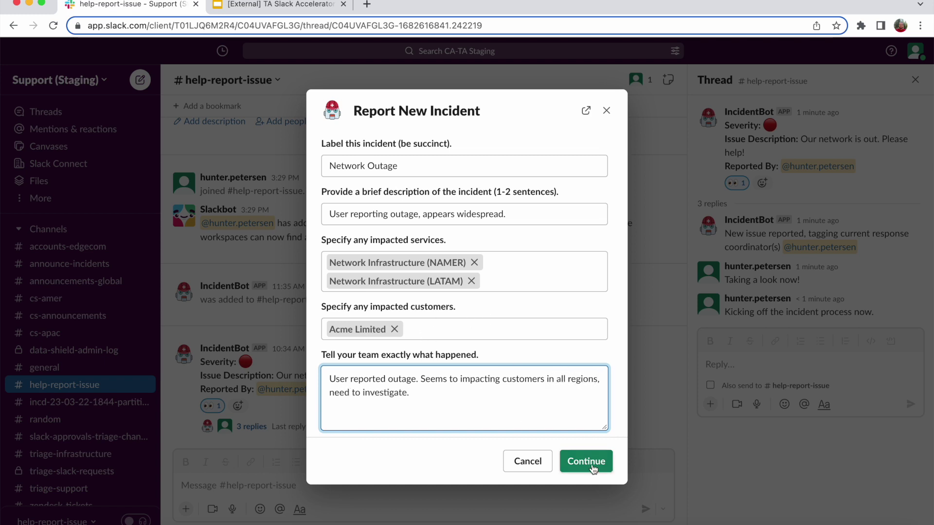
Step: Continue to the severity settings, set SEV-1, and report the incident with the suggested responders and user groups
{"action": "left_click", "coordinate": [586, 462]}
{"action": "left_click", "coordinate": [325, 218]}
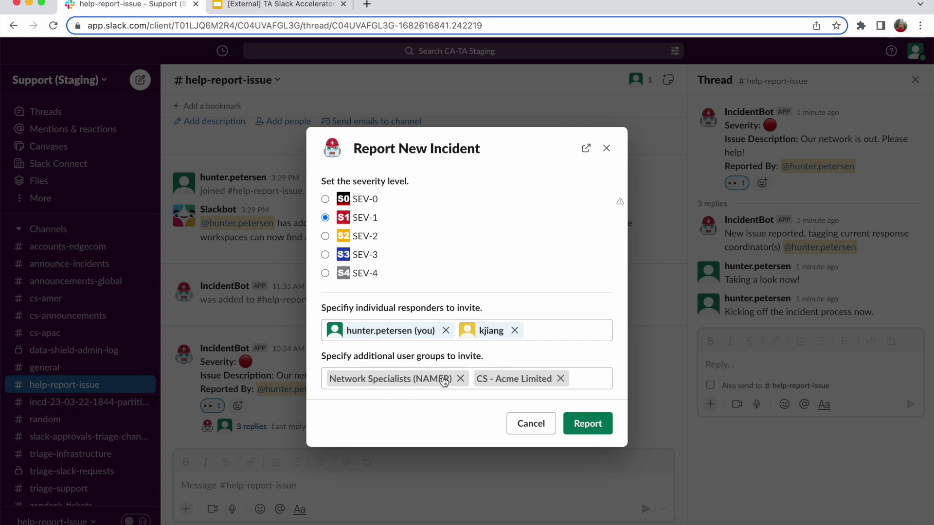
{"action": "left_click", "coordinate": [588, 423]}
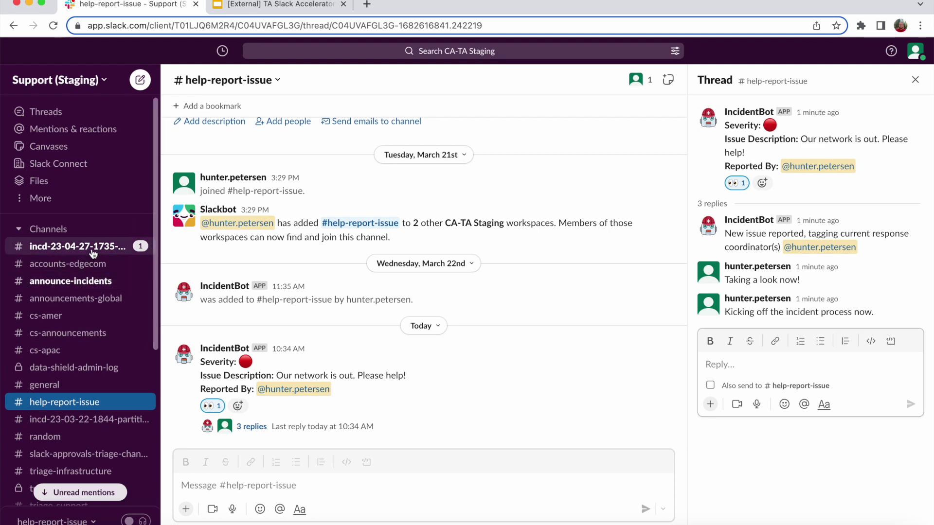
Step: Review the new incident channel, IncidentBot's direct messages and the announce-incidents channel for the outage notifications
{"action": "left_click", "coordinate": [92, 251]}
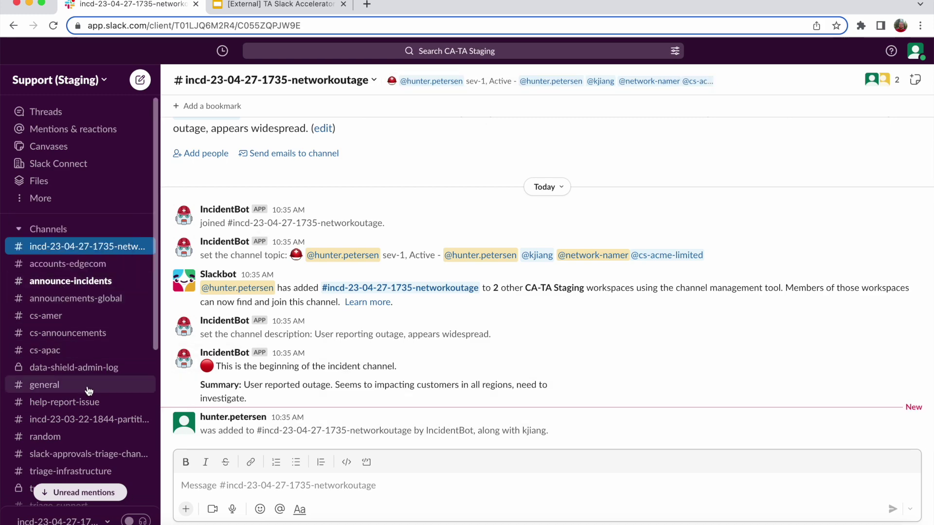
{"action": "scroll", "coordinate": [89, 390], "scroll_direction": "down", "scroll_amount": 5}
{"action": "left_click", "coordinate": [76, 433]}
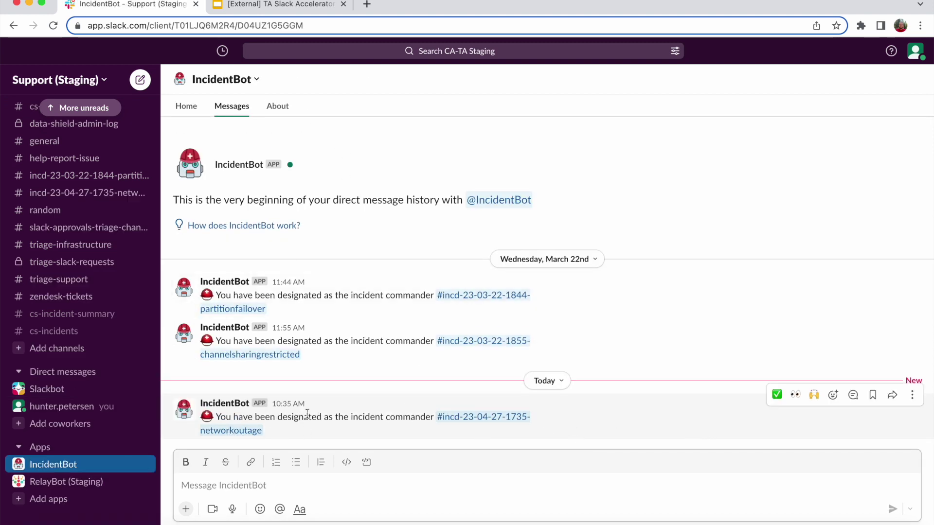
{"action": "scroll", "coordinate": [82, 385], "scroll_direction": "up", "scroll_amount": 8}
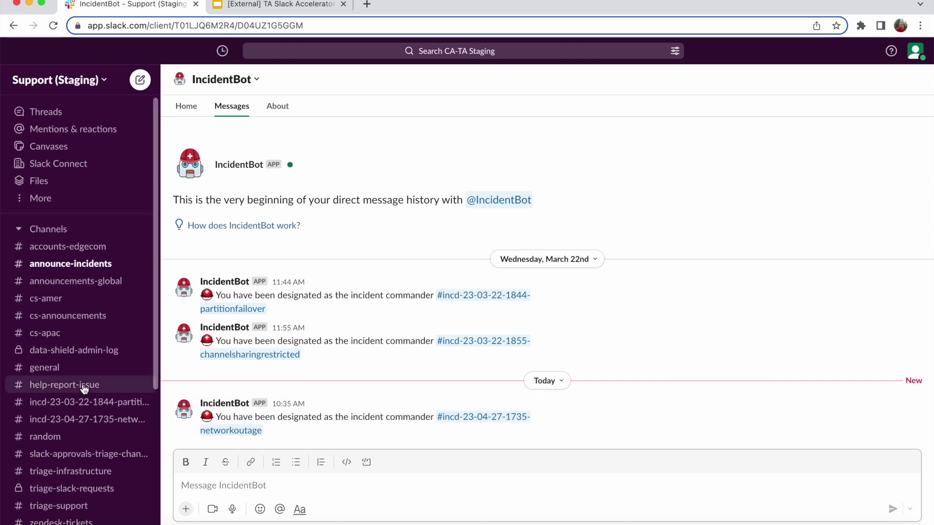
{"action": "left_click", "coordinate": [87, 264]}
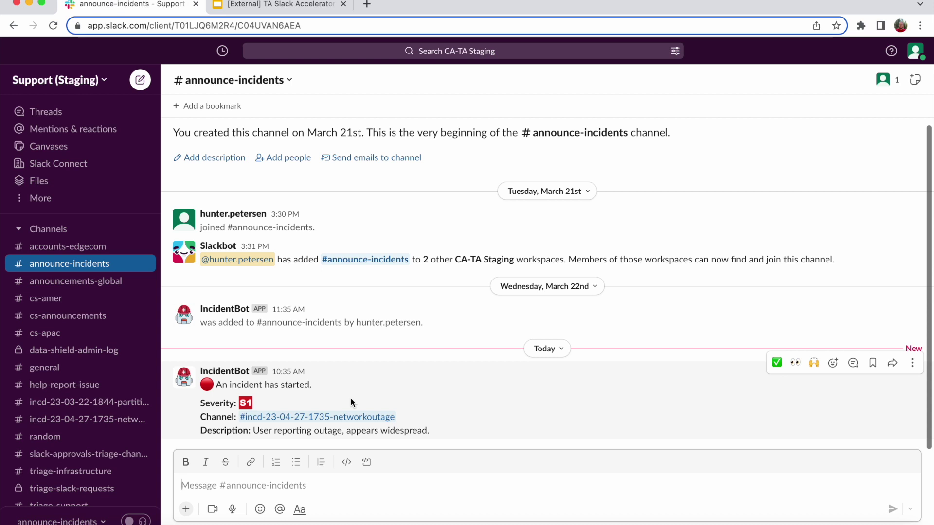
Step: Post the message "Hi! Looking at the problem." in the network outage incident channel
{"action": "left_click", "coordinate": [138, 427]}
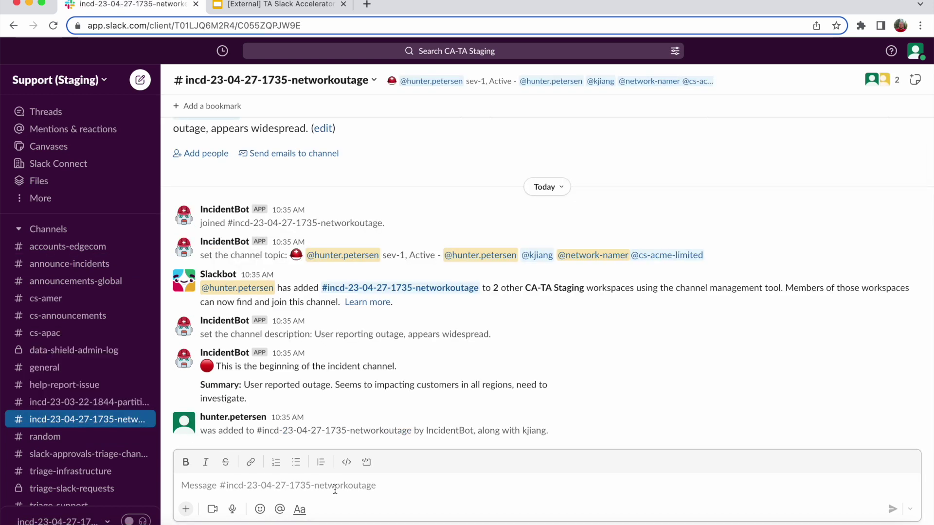
{"action": "type", "text": "Hi! Looking at the p"}
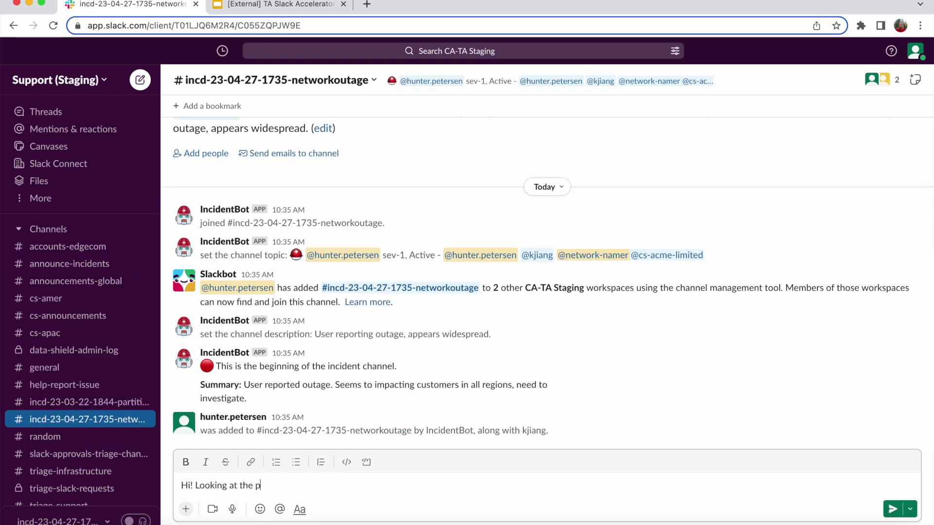
{"action": "type", "text": "roblem."}
{"action": "key", "text": "Return"}
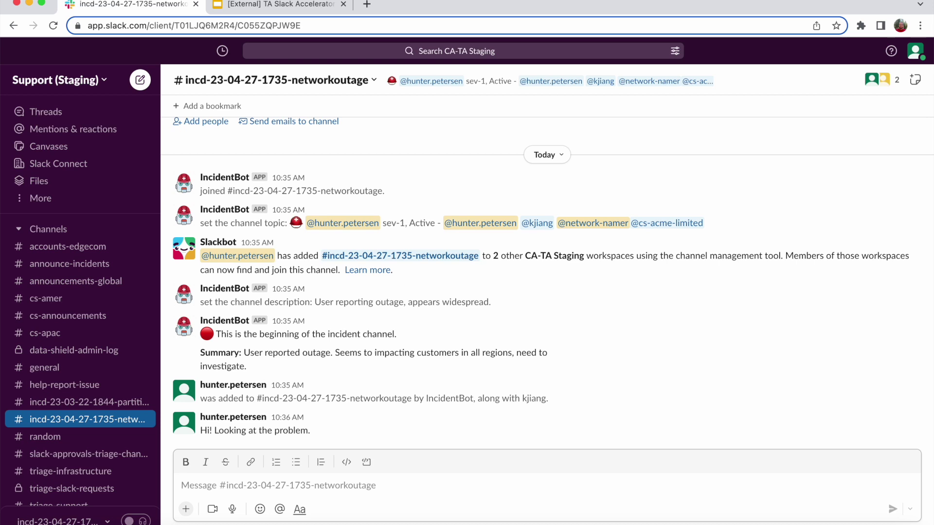
Step: Send the /incident-bot update "Looks like the root cause is a bad firmware update, verifying now. Expect 1 hour delay, communicate to customers." and check announce-incidents
{"action": "type", "text": "/inc"}
{"action": "key", "text": "Tab"}
{"action": "type", "text": "upda"}
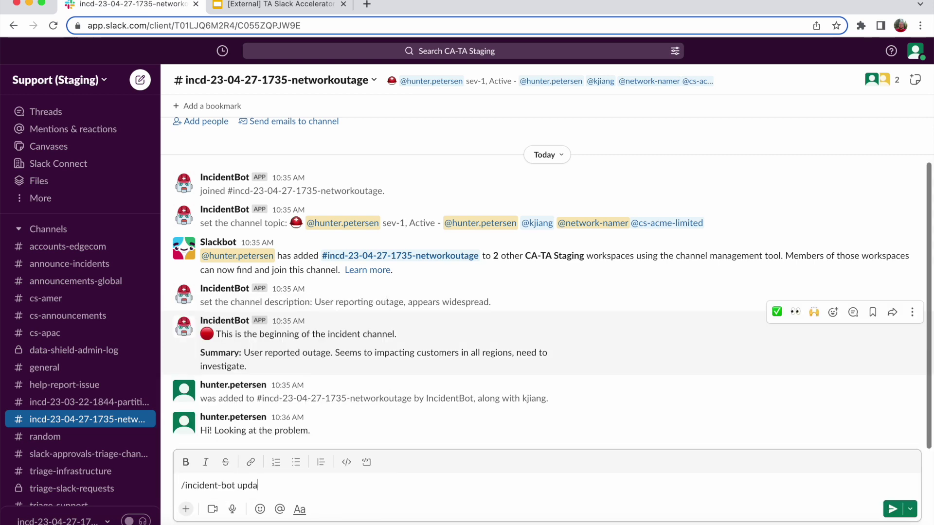
{"action": "type", "text": "te Looks like the root cause is a"}
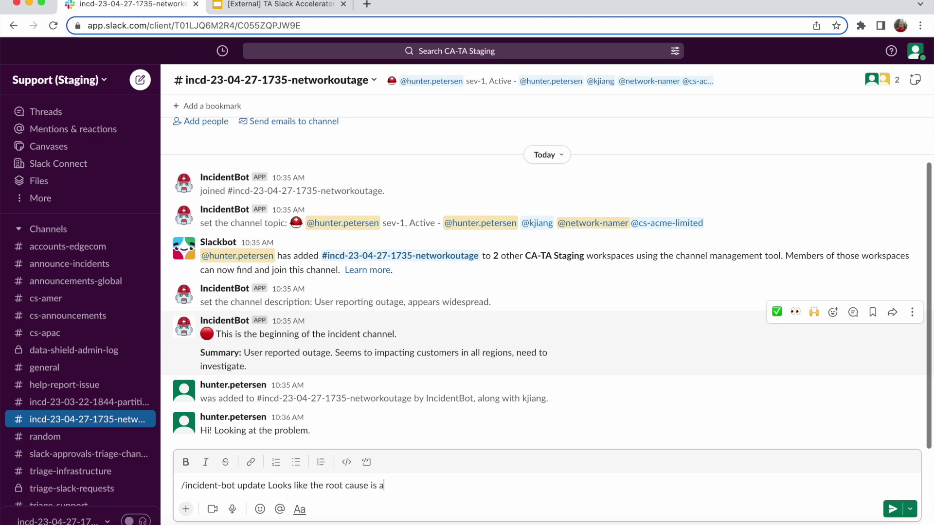
{"action": "type", "text": " bad firmware update"}
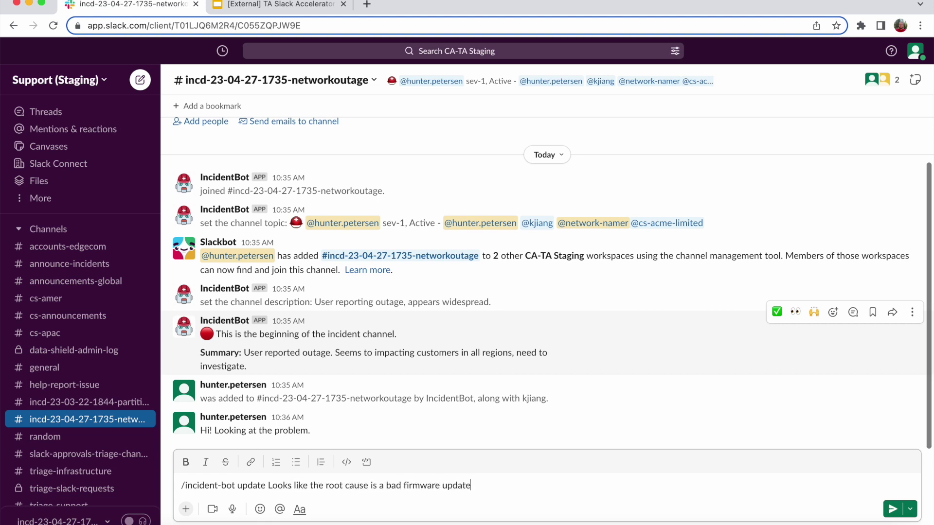
{"action": "type", "text": "rifying now. Expect 1 hour delay, communicate to customers."}
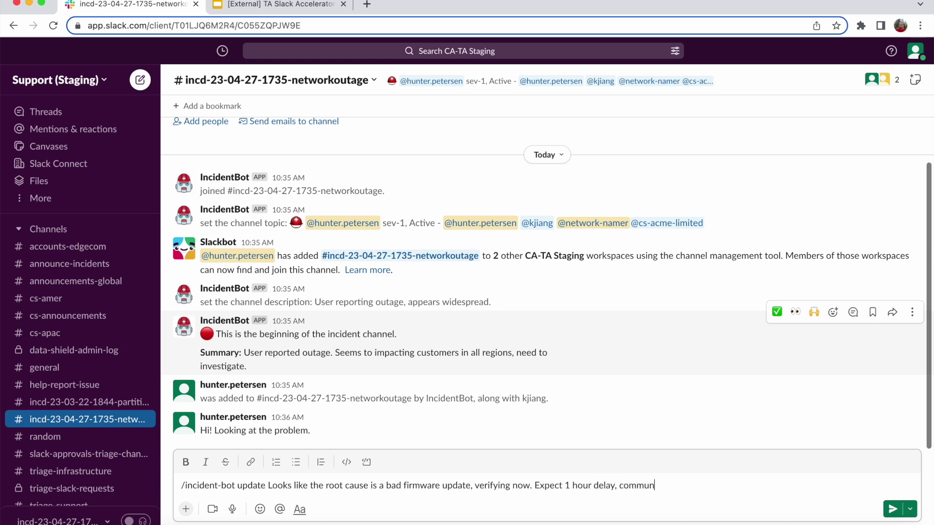
{"action": "left_click", "coordinate": [892, 511]}
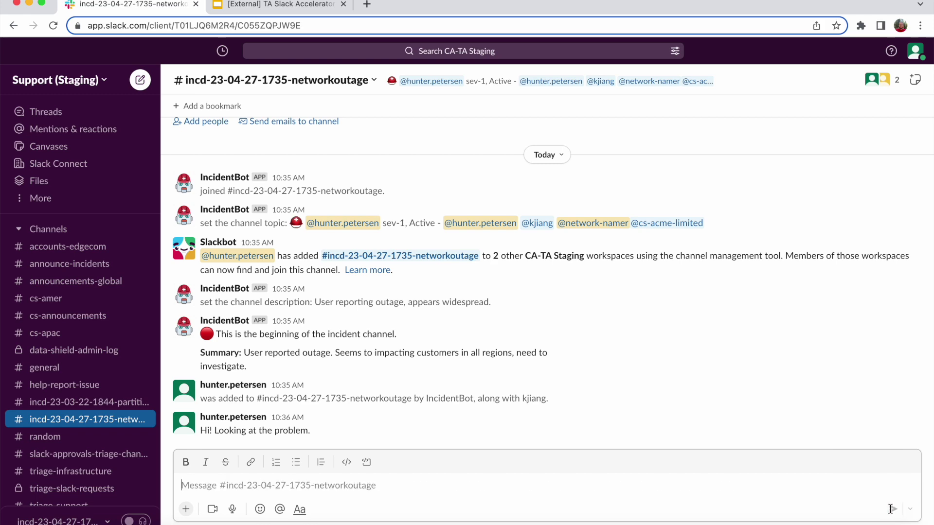
{"action": "left_click", "coordinate": [123, 263]}
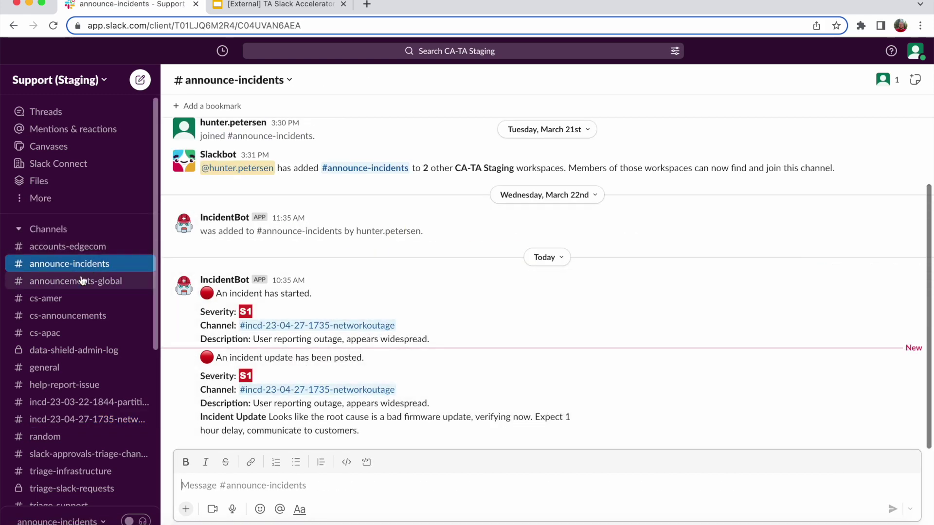
Step: Post the message "Rolled back our firmware, connectivity reestablished." in the network outage incident channel
{"action": "left_click", "coordinate": [116, 420]}
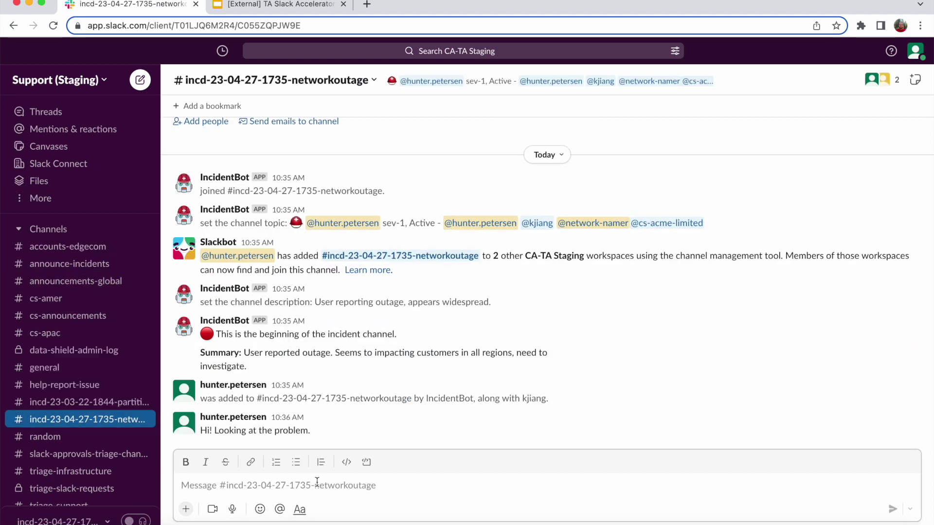
{"action": "type", "text": "Rolled back our firmware."}
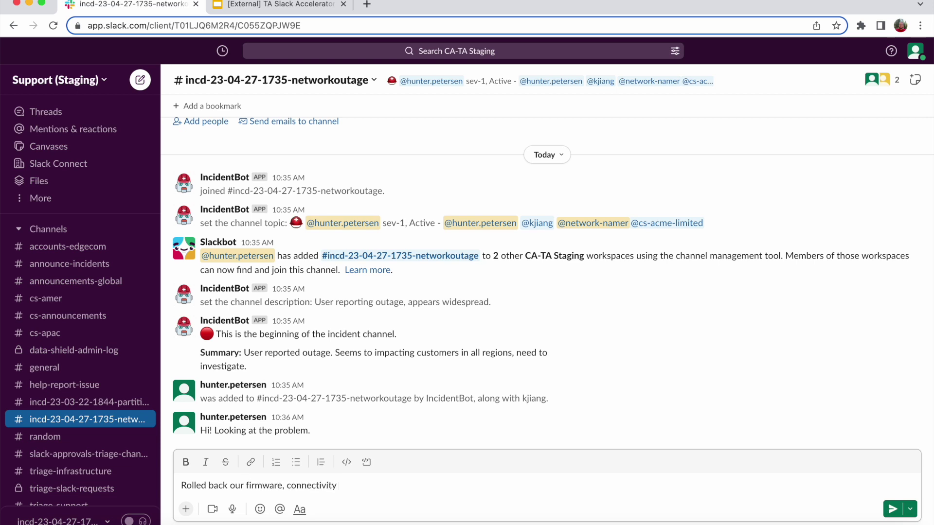
{"action": "type", "text": " connectivity reestablished."}
{"action": "key", "text": "Return"}
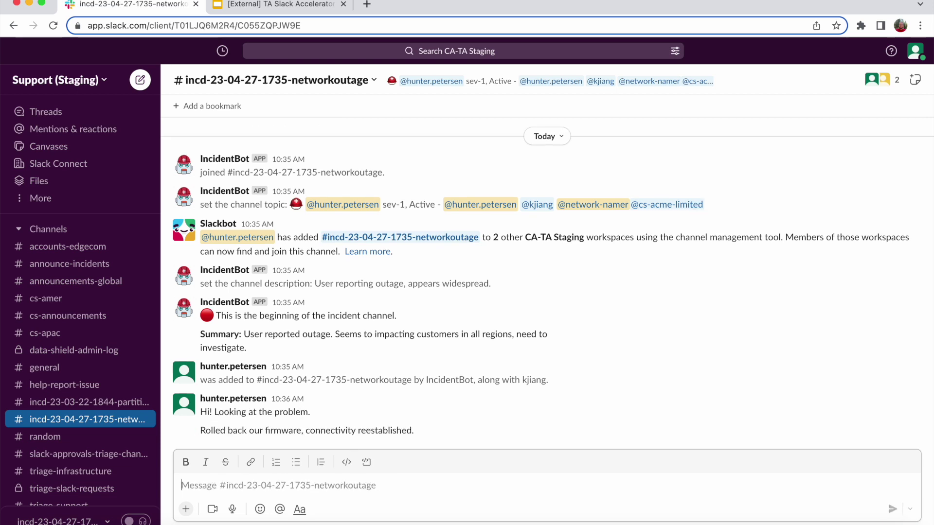
Step: Set the incident's state to all clear with the /incident-bot command in the incident channel
{"action": "type", "text": "/inci"}
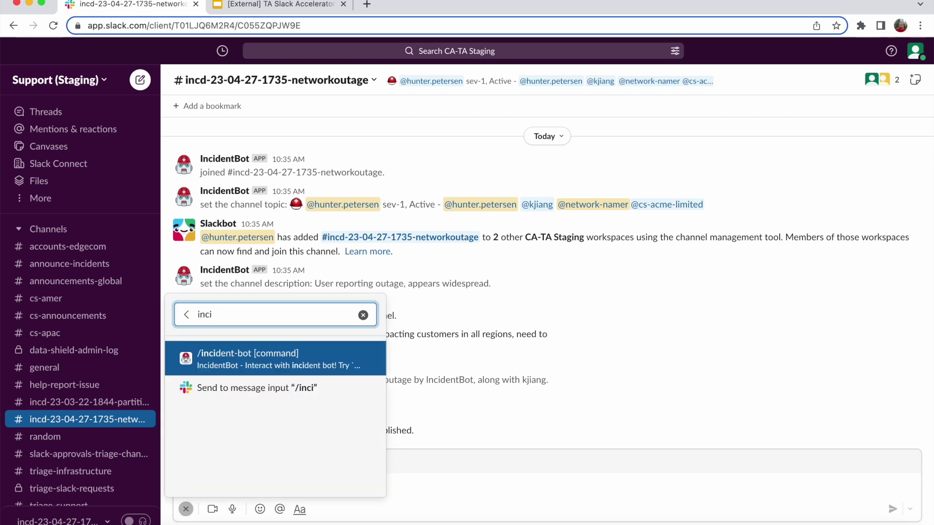
{"action": "left_click", "coordinate": [267, 352]}
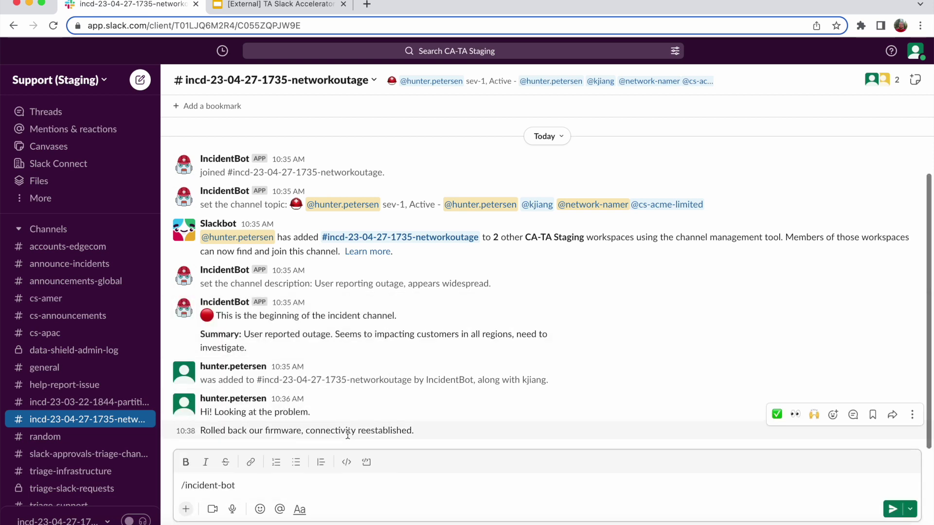
{"action": "type", "text": "state all clear"}
{"action": "key", "text": "Return"}
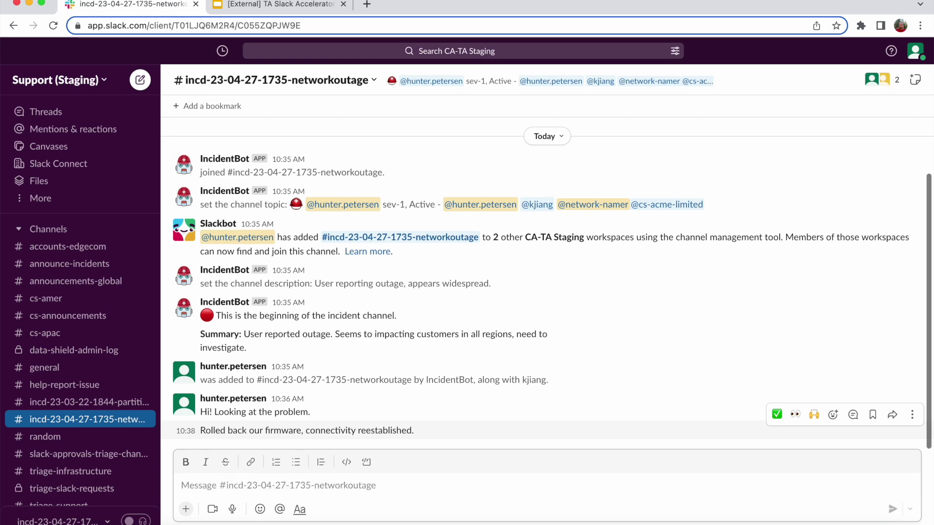
Step: Resolve the incident with the reason "Rolled back firmware to 1.1, all clear."
{"action": "type", "text": "Rolled back firmware to 1.1"}
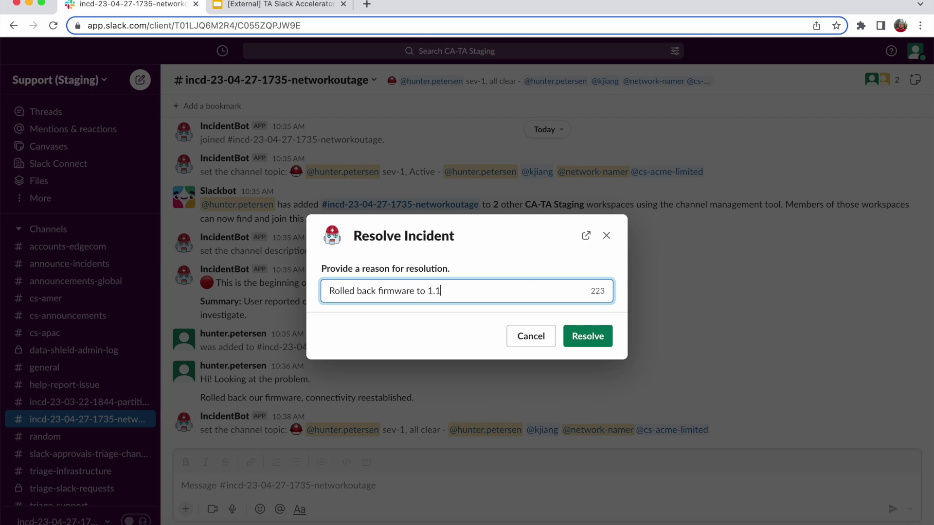
{"action": "type", "text": ", all clear."}
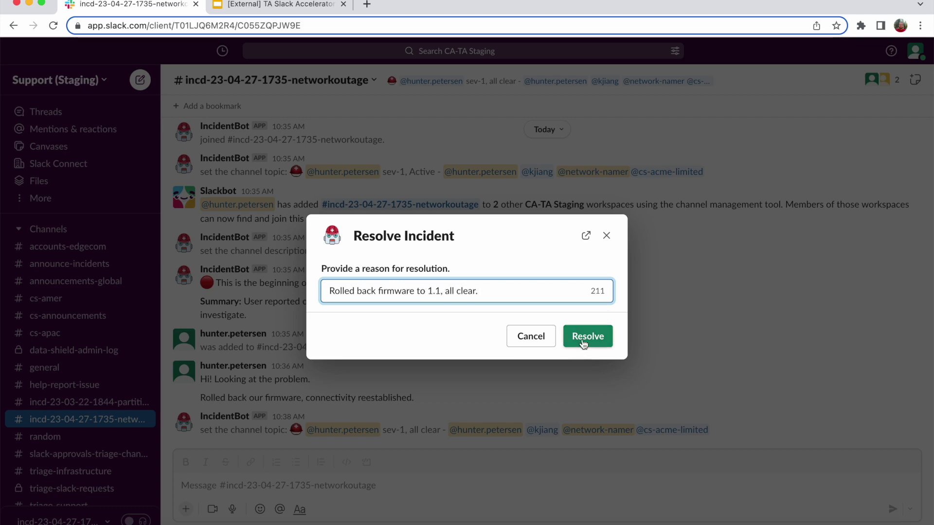
{"action": "left_click", "coordinate": [580, 338]}
Step: In announce-incidents, reply "Great job team! :tada:" in the thread of IncidentBot's resolution announcement
{"action": "left_click", "coordinate": [97, 264]}
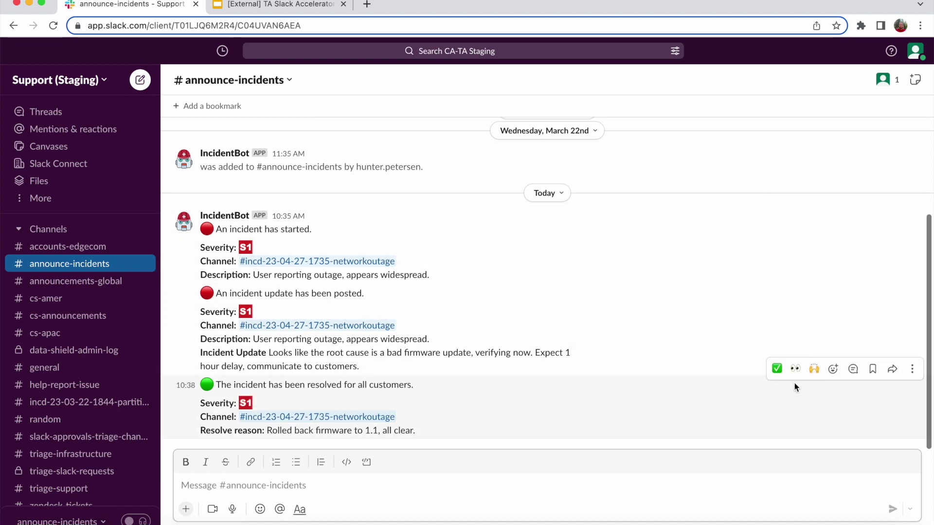
{"action": "left_click", "coordinate": [853, 368]}
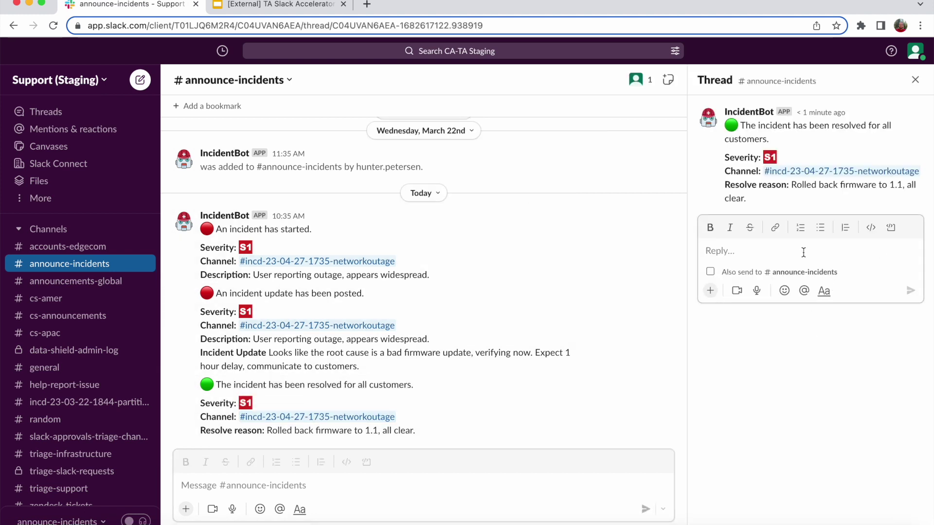
{"action": "type", "text": "Great job team"}
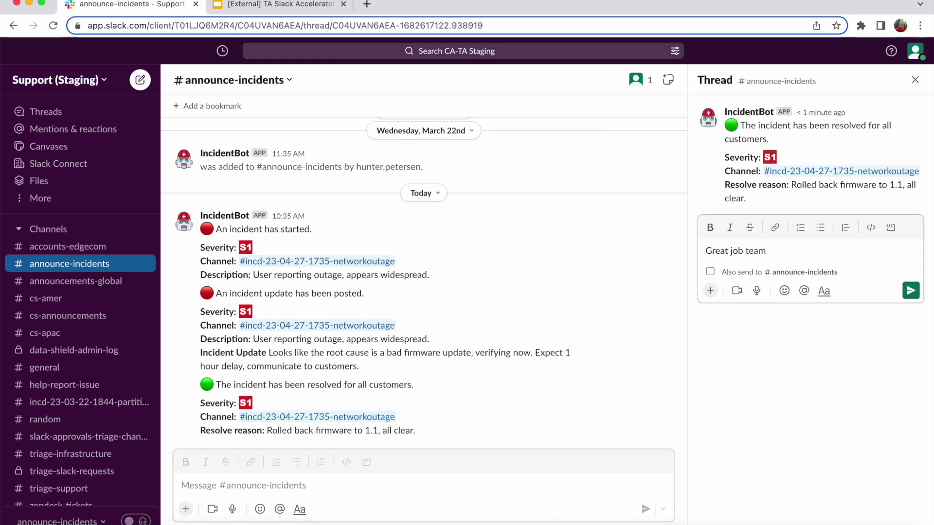
{"action": "type", "text": "! :tada:"}
{"action": "key", "text": "Return"}
Step: Reply "Will review firmware 1.2 to determine new cause before moving forward." in the thread and add a check mark reaction to the resolution announcement
{"action": "type", "text": "Will"}
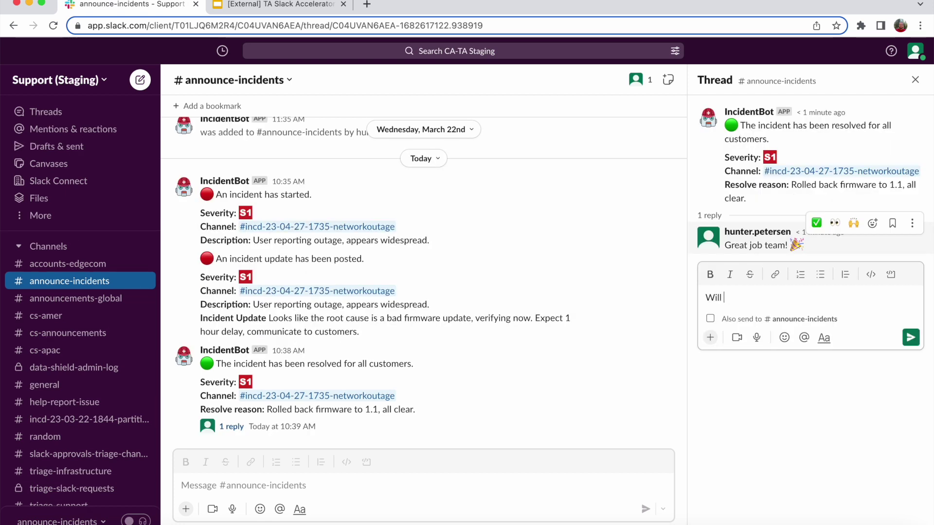
{"action": "type", "text": " review firmware 1.2"}
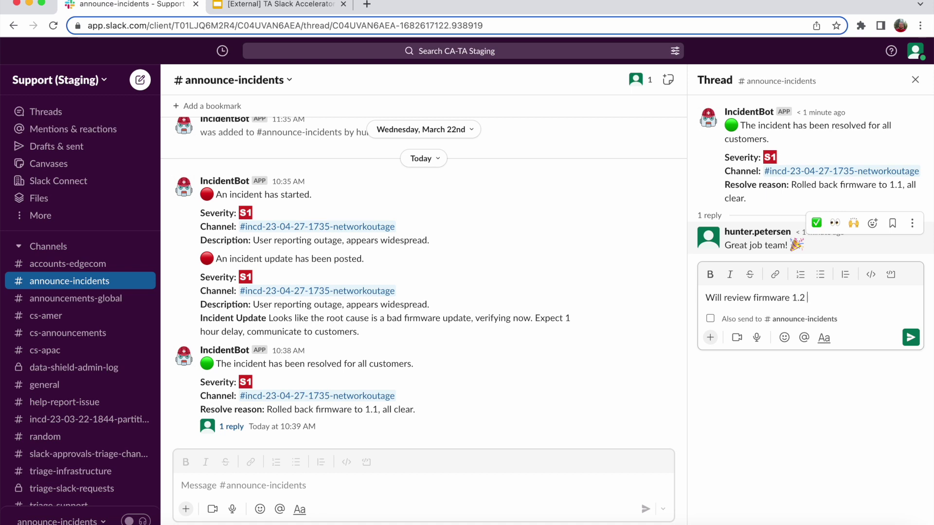
{"action": "type", "text": " to determine new cause before moving for"}
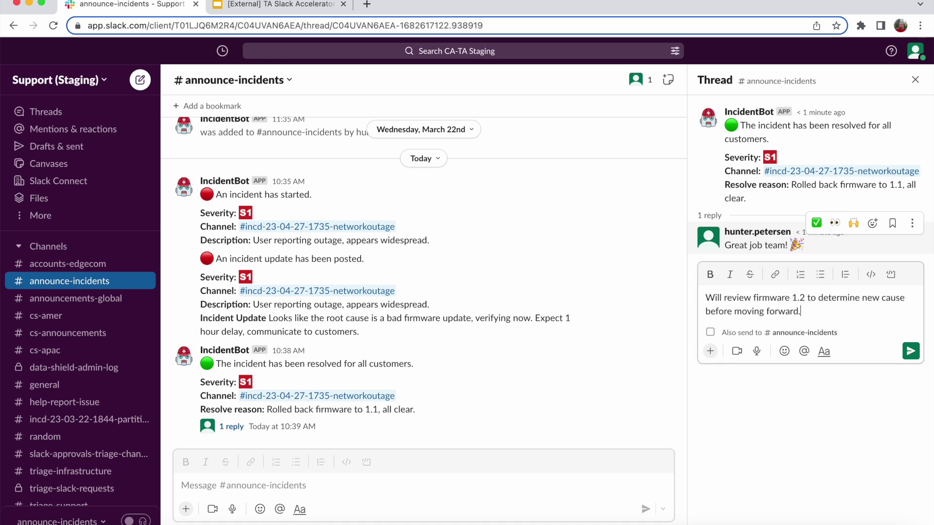
{"action": "type", "text": "ward."}
{"action": "key", "text": "Return"}
{"action": "left_click", "coordinate": [798, 112]}
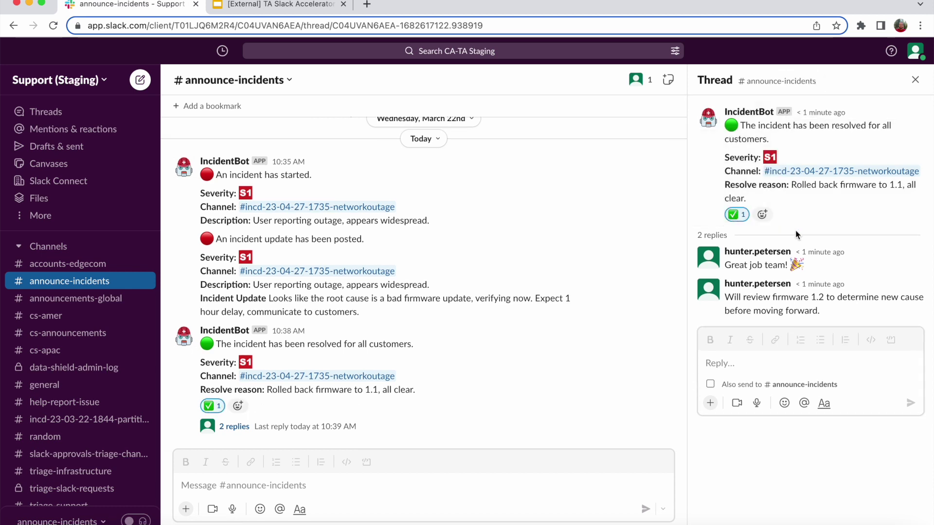